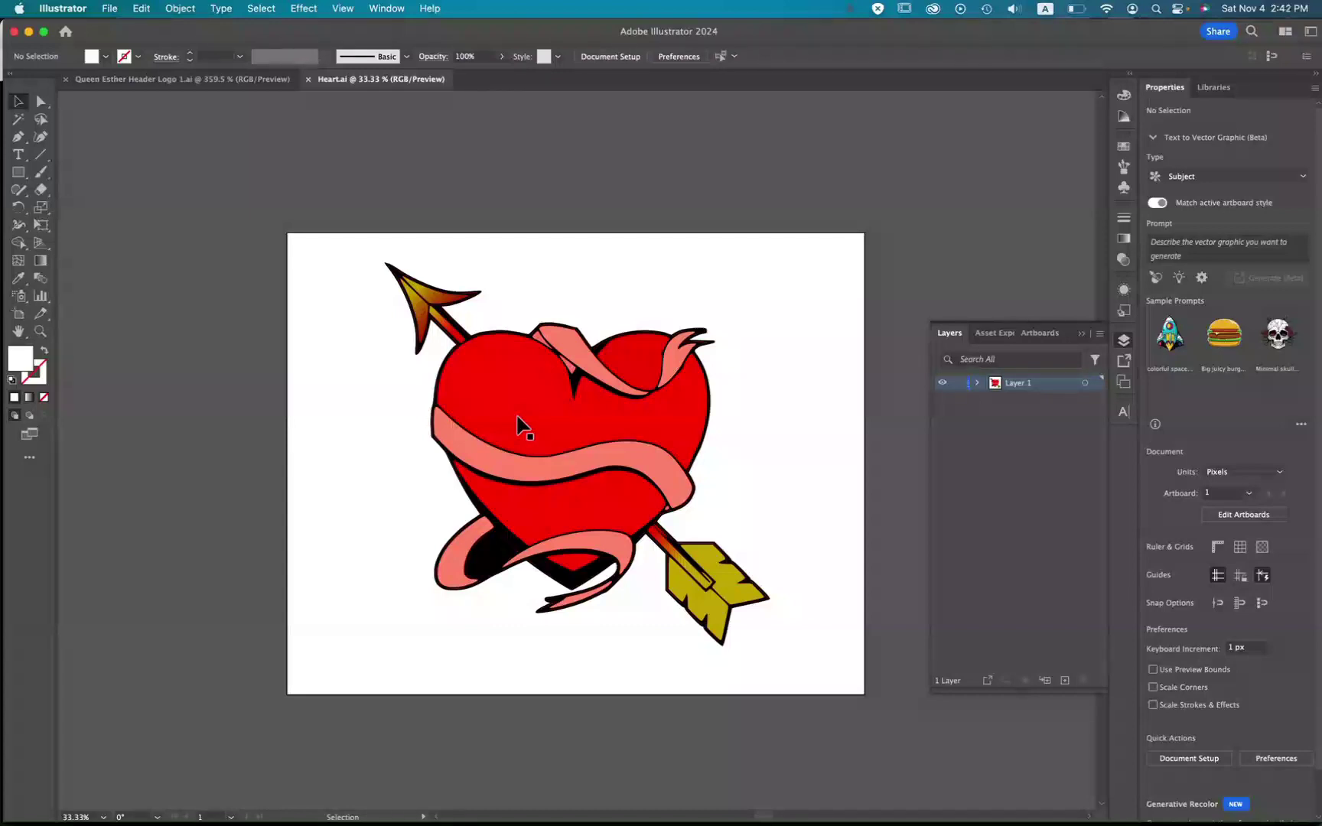
# - Magnify the edge of the pink ribbon to inspect the raster image's pixels, and return to the full artwork
pyautogui.scroll(10, 517, 417)
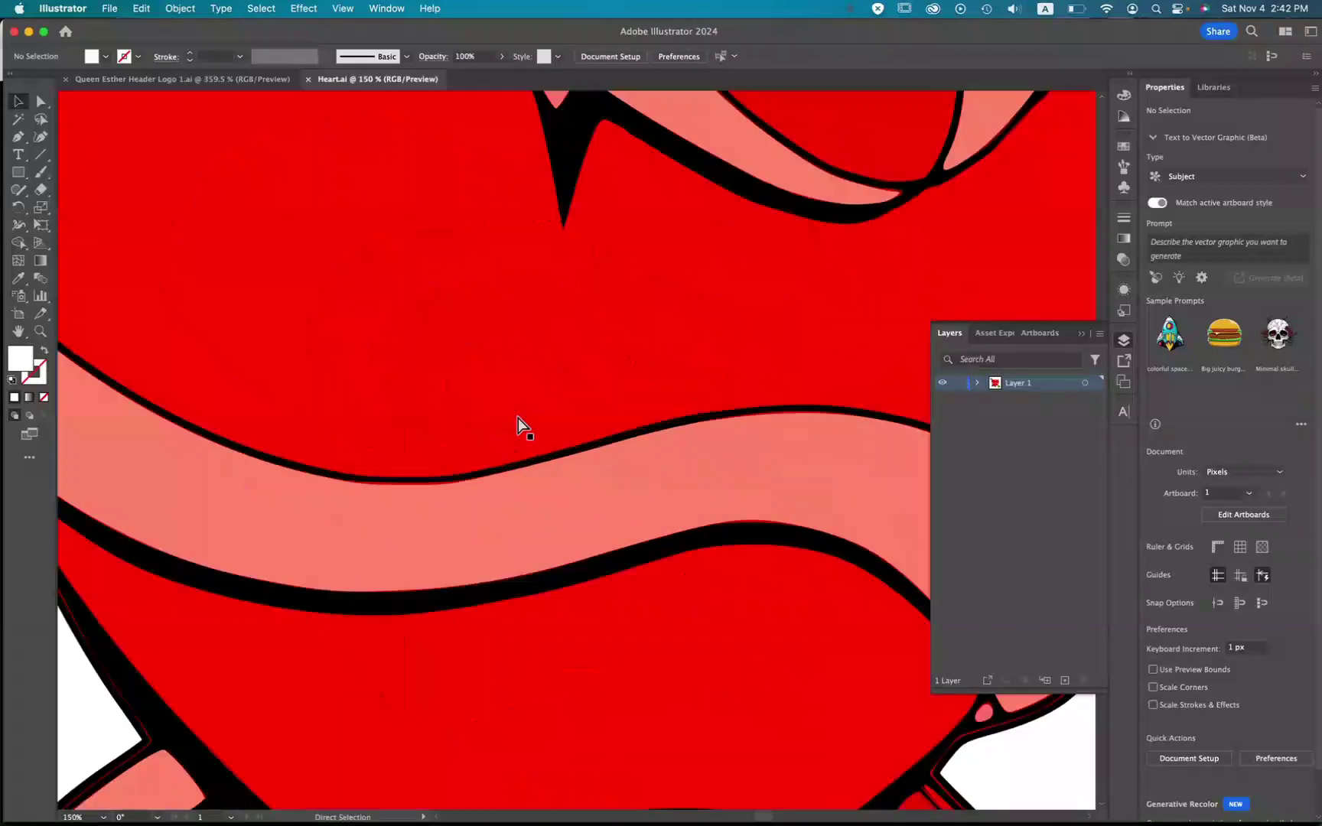
pyautogui.scroll(6, 517, 417)
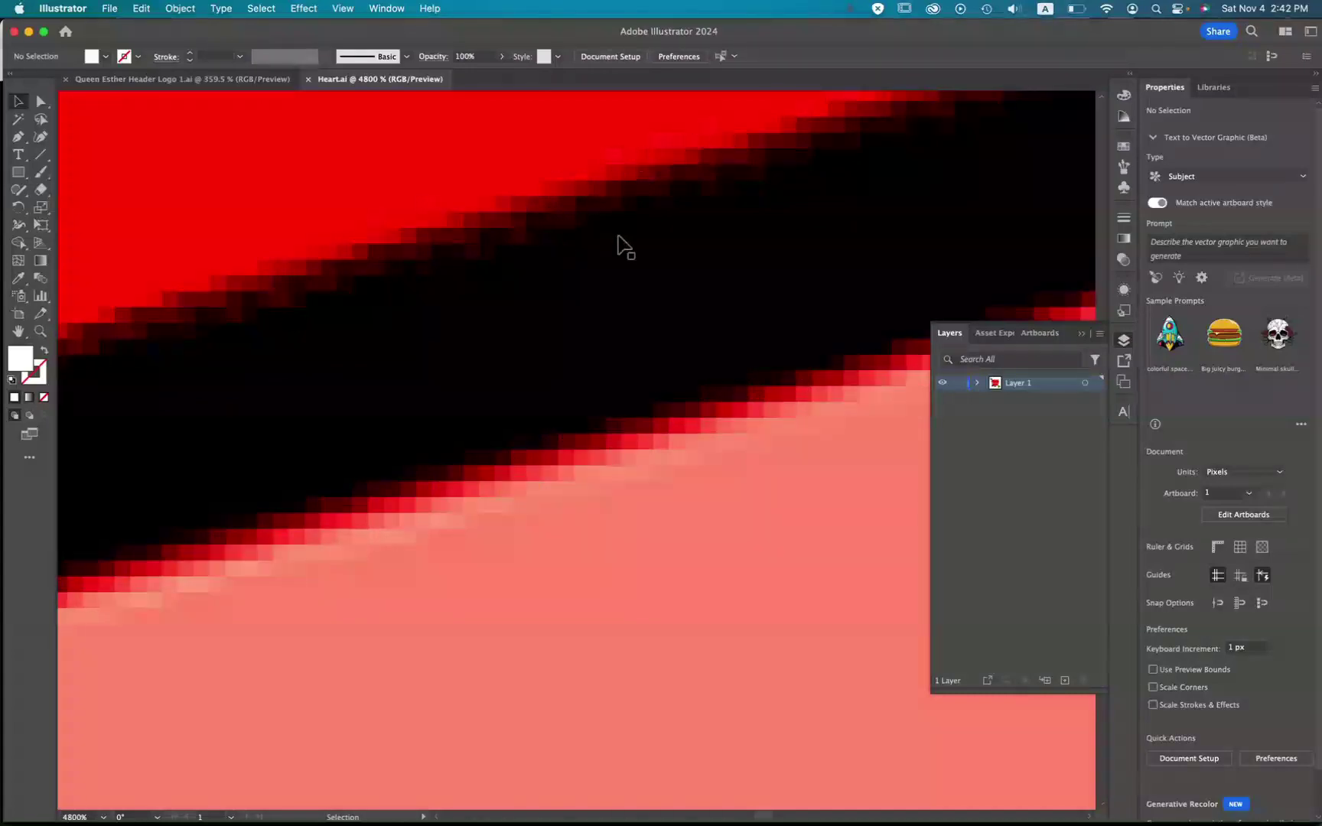
pyautogui.scroll(-4, 618, 237)
pyautogui.scroll(-9, 619, 237)
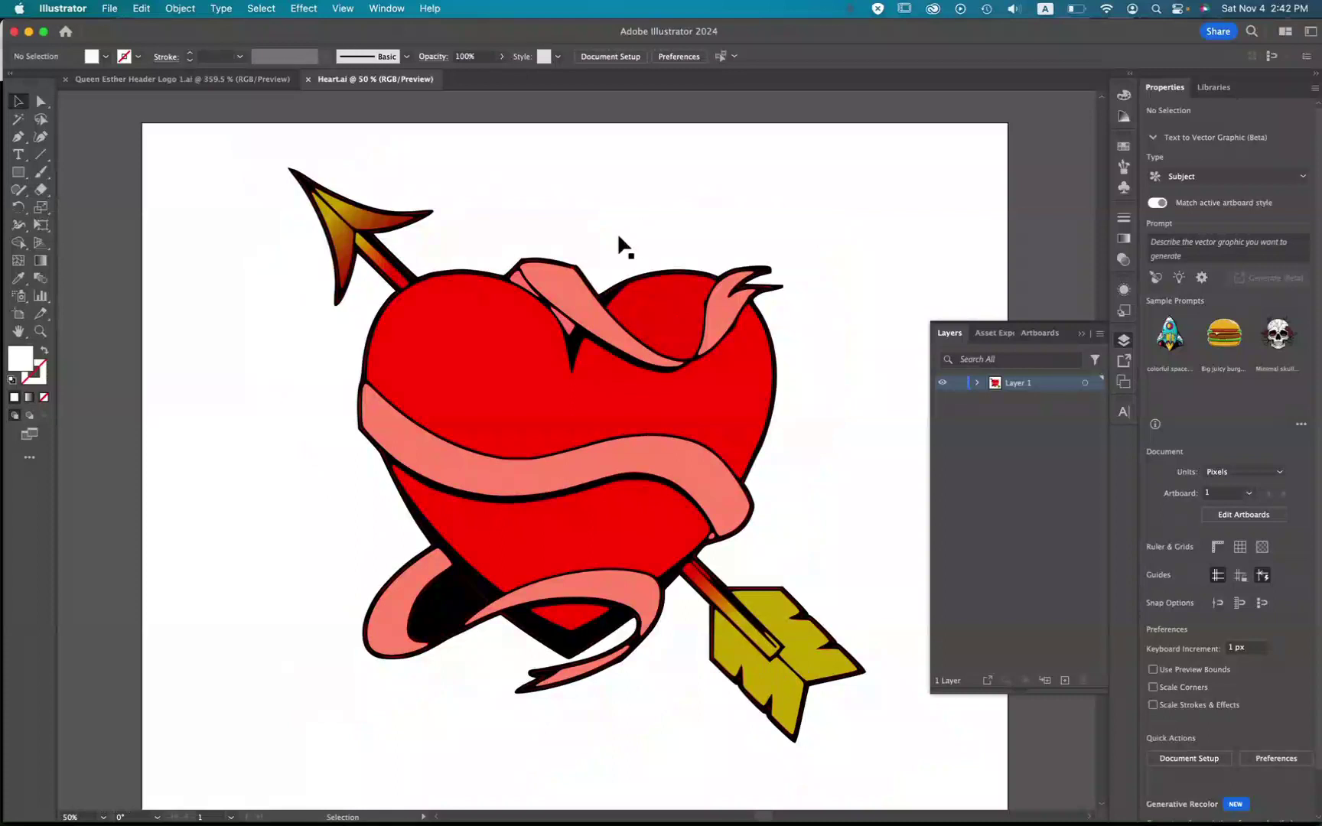
pyautogui.press('super+minus')
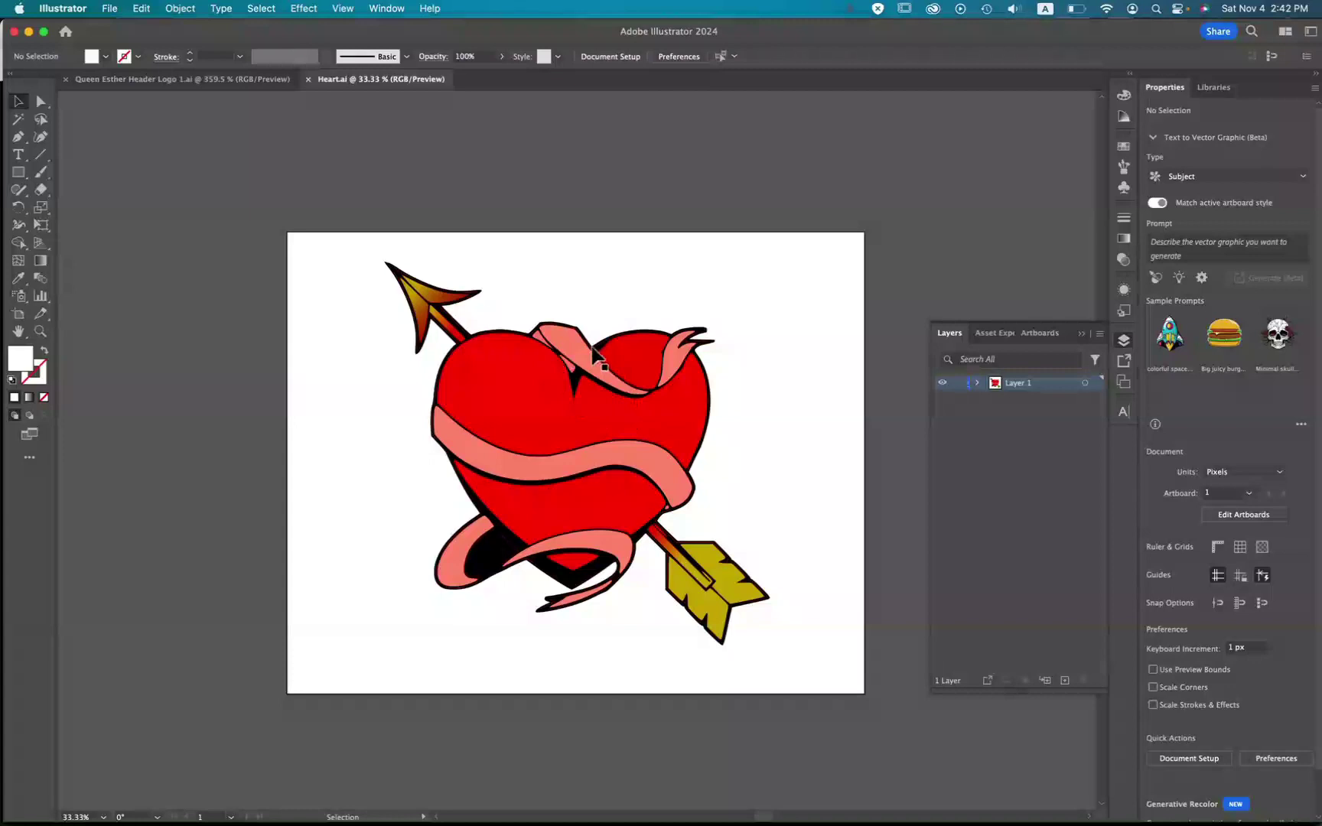
pyautogui.click(429, 9)
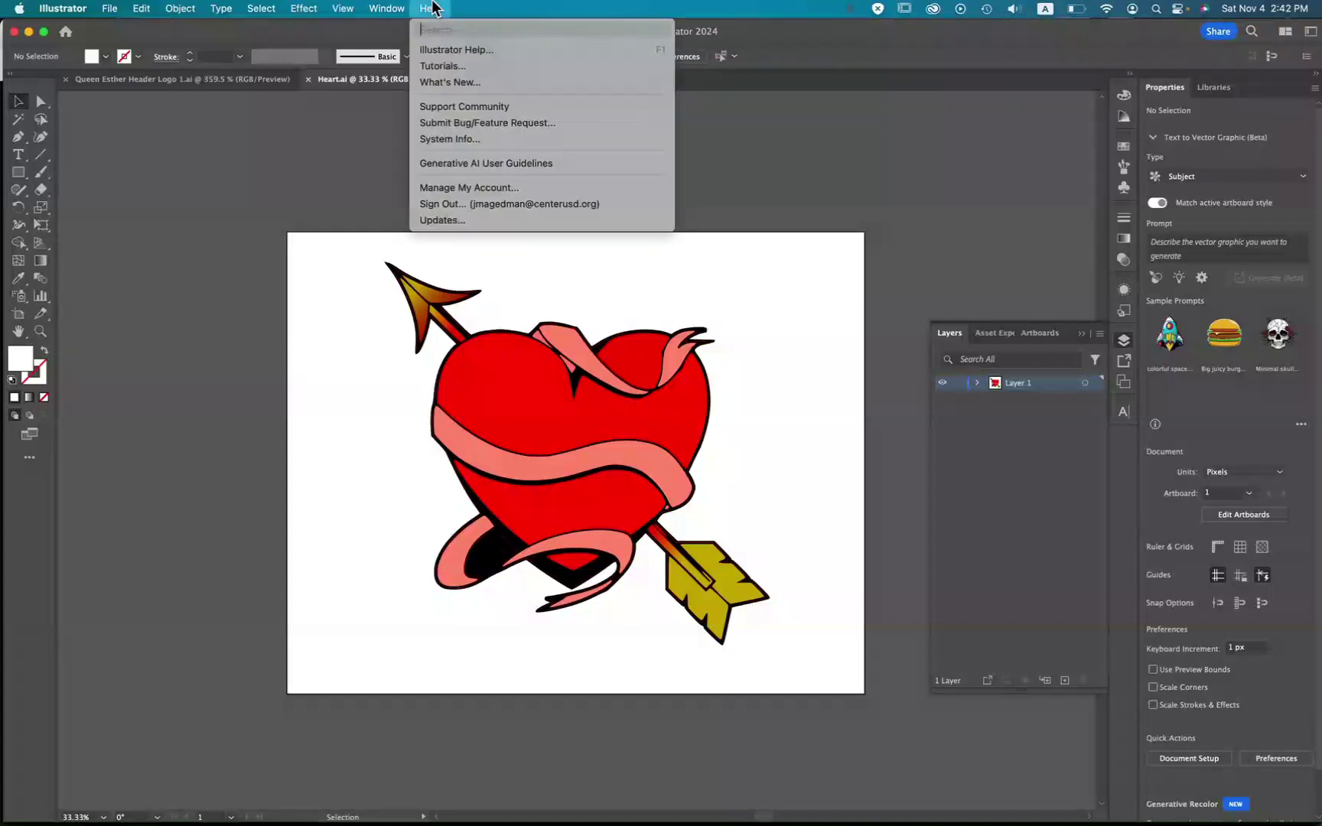
pyautogui.click(432, 9)
pyautogui.click(171, 8)
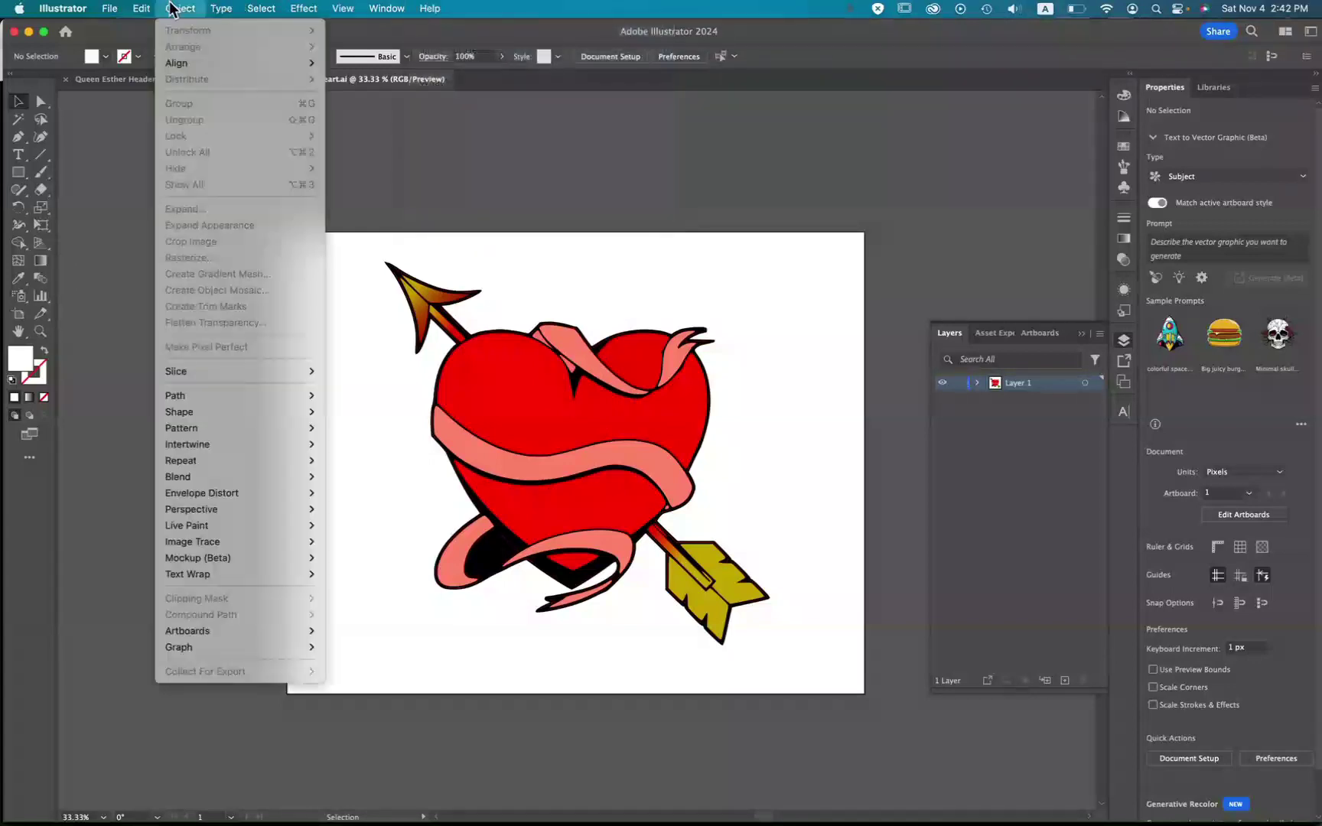
pyautogui.moveTo(199, 545)
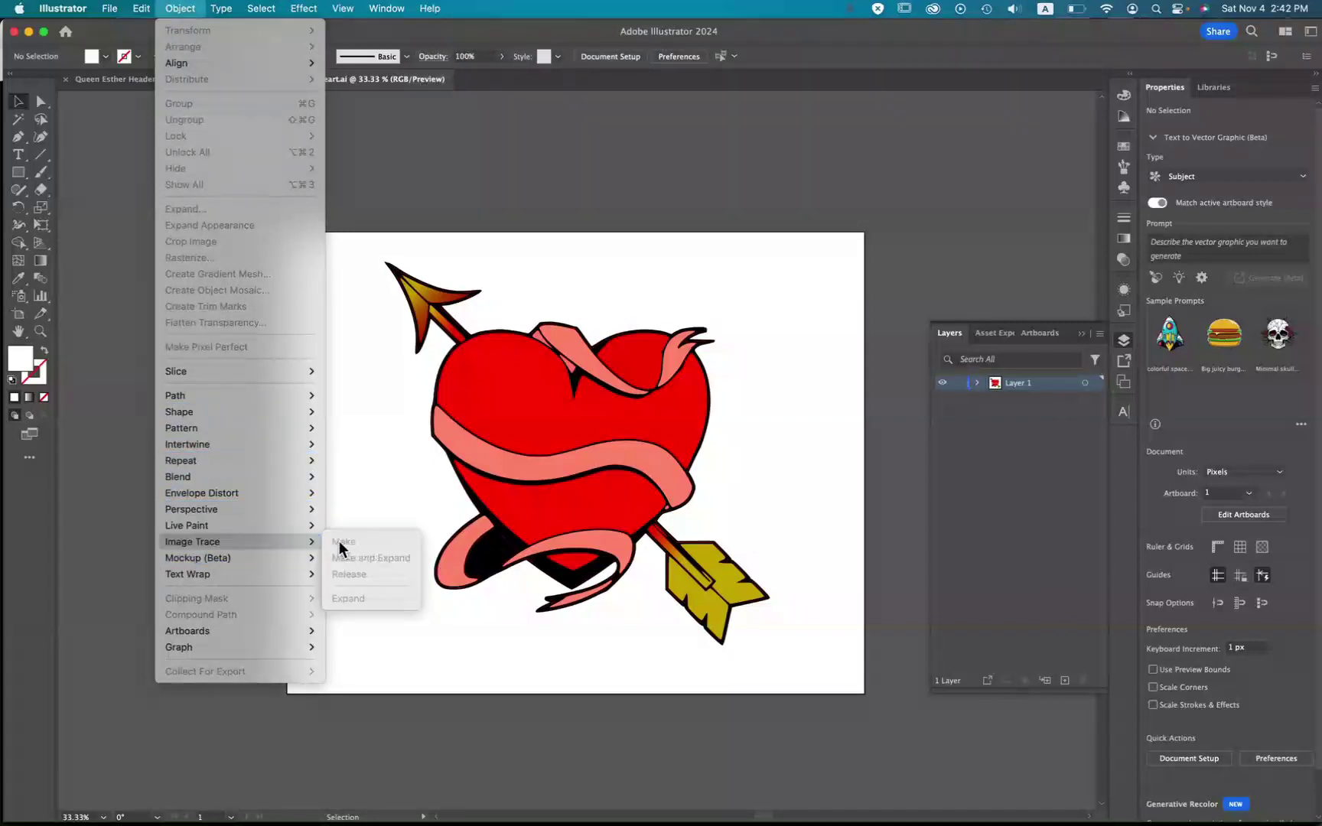
pyautogui.click(908, 226)
# - Try tracing the heart image with the default Image Trace settings, and undo the tracing
pyautogui.click(593, 391)
pyautogui.click(472, 139)
pyautogui.click(540, 409)
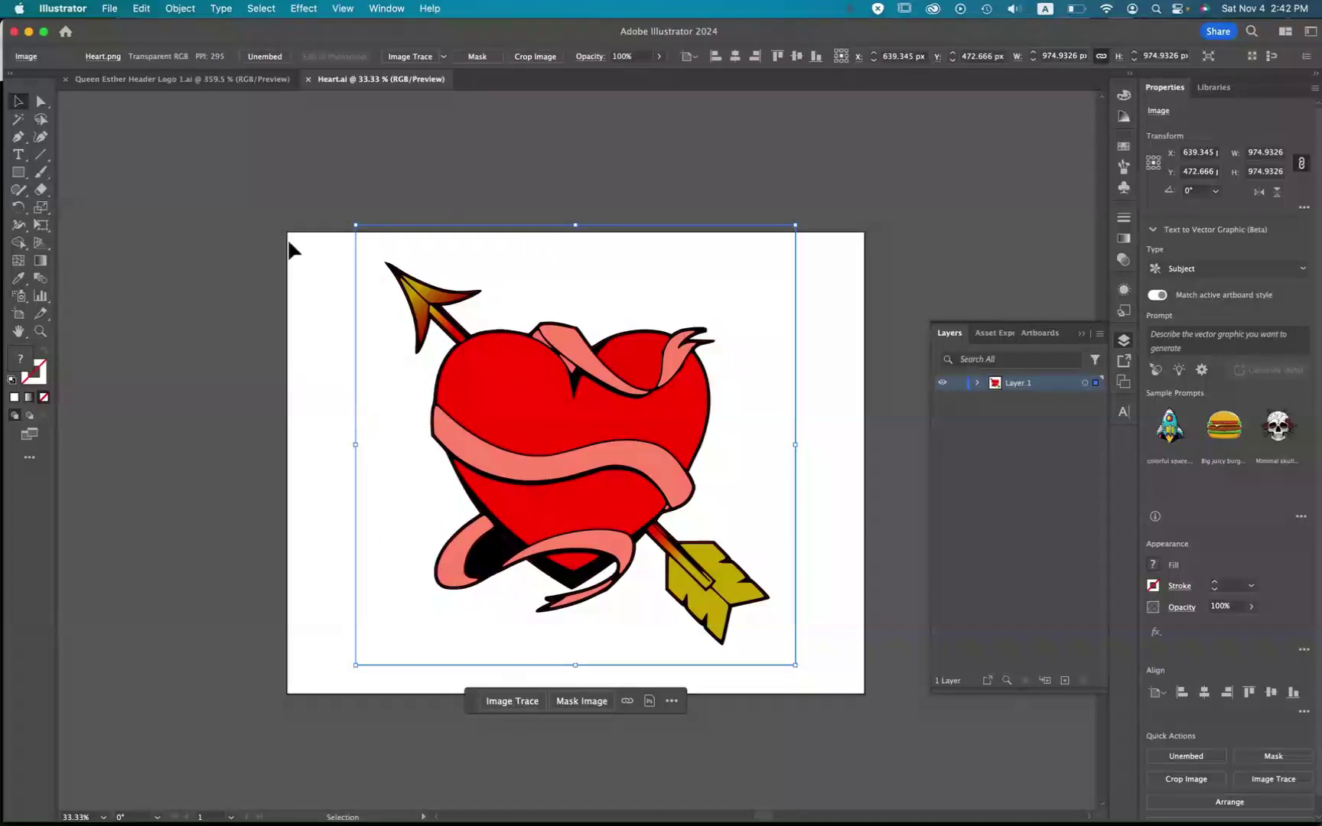
pyautogui.click(179, 8)
pyautogui.moveTo(203, 541)
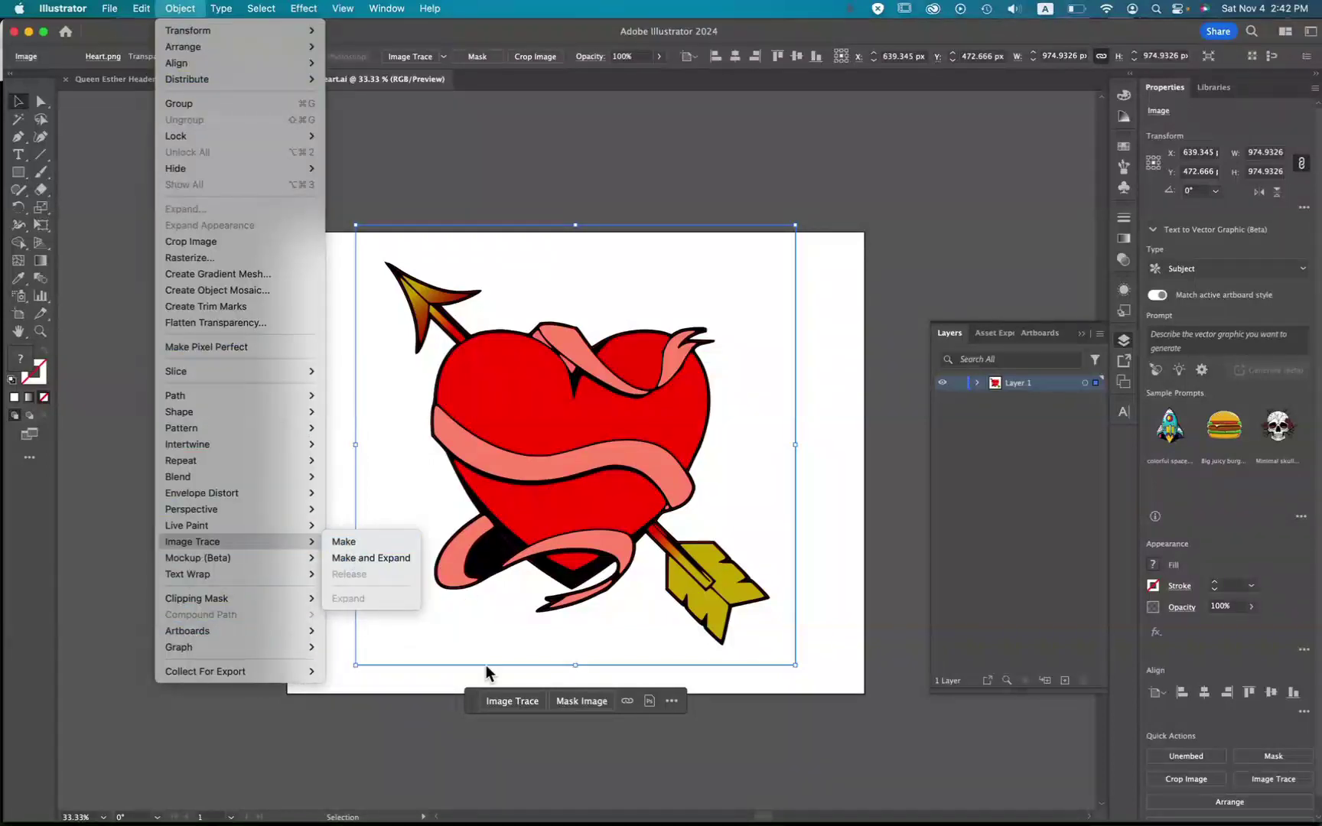
pyautogui.click(508, 700)
pyautogui.click(508, 700)
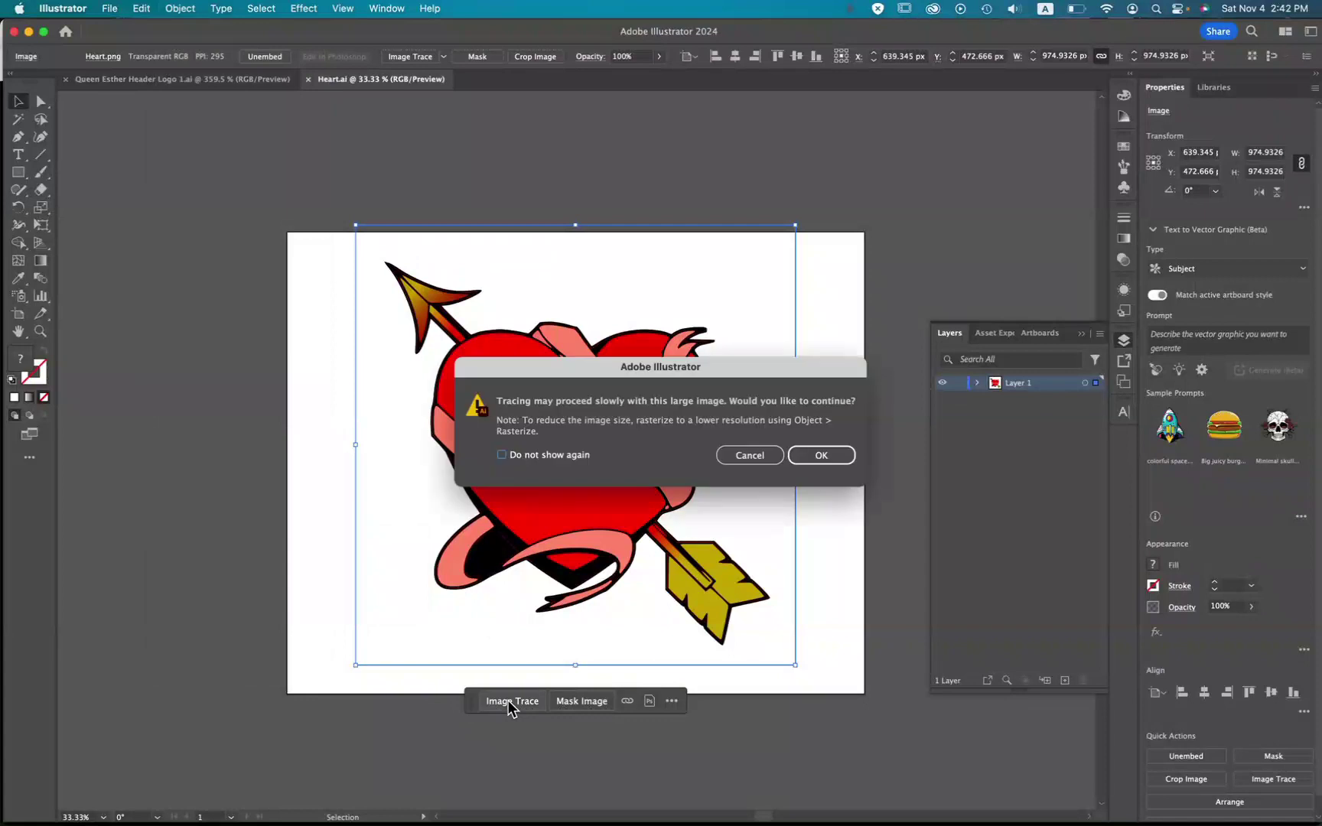
pyautogui.click(823, 455)
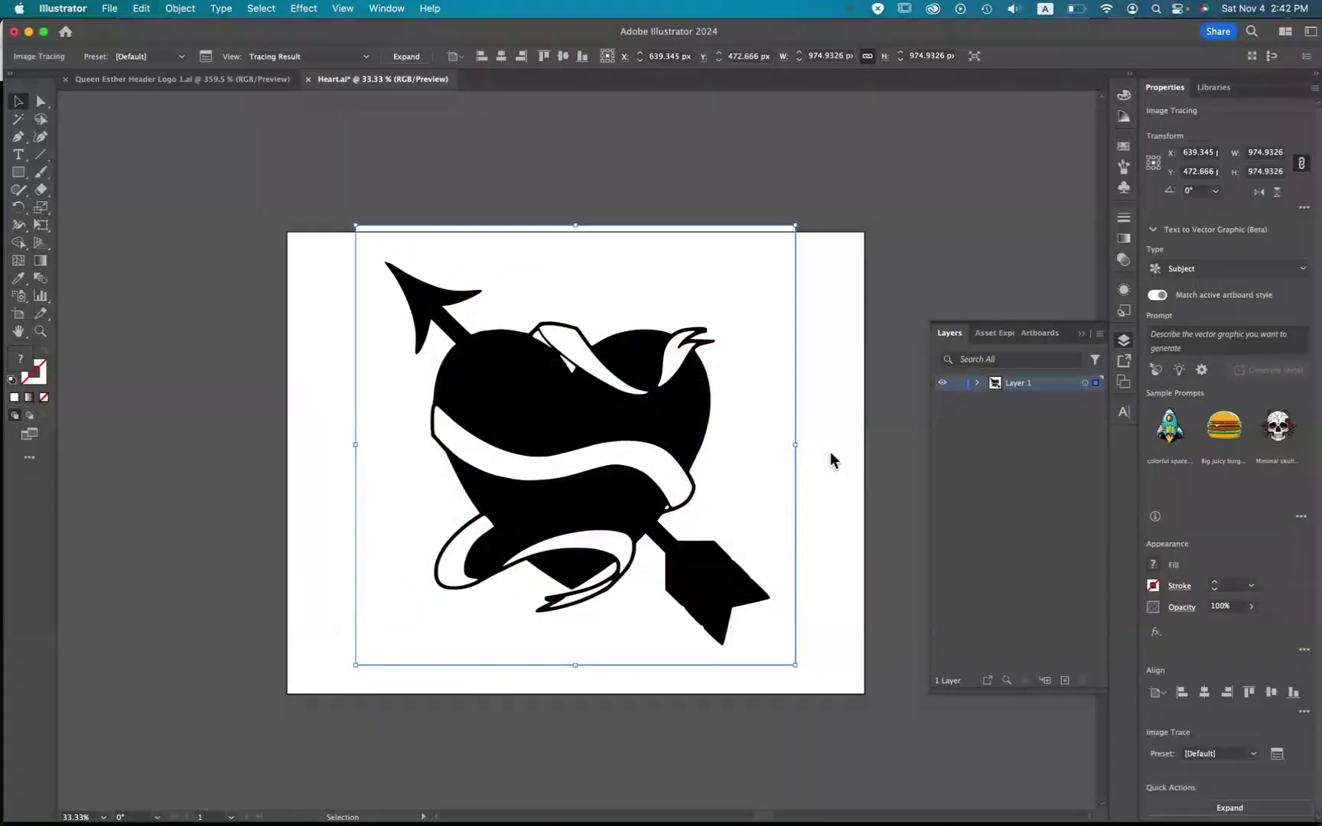
pyautogui.press('super+z')
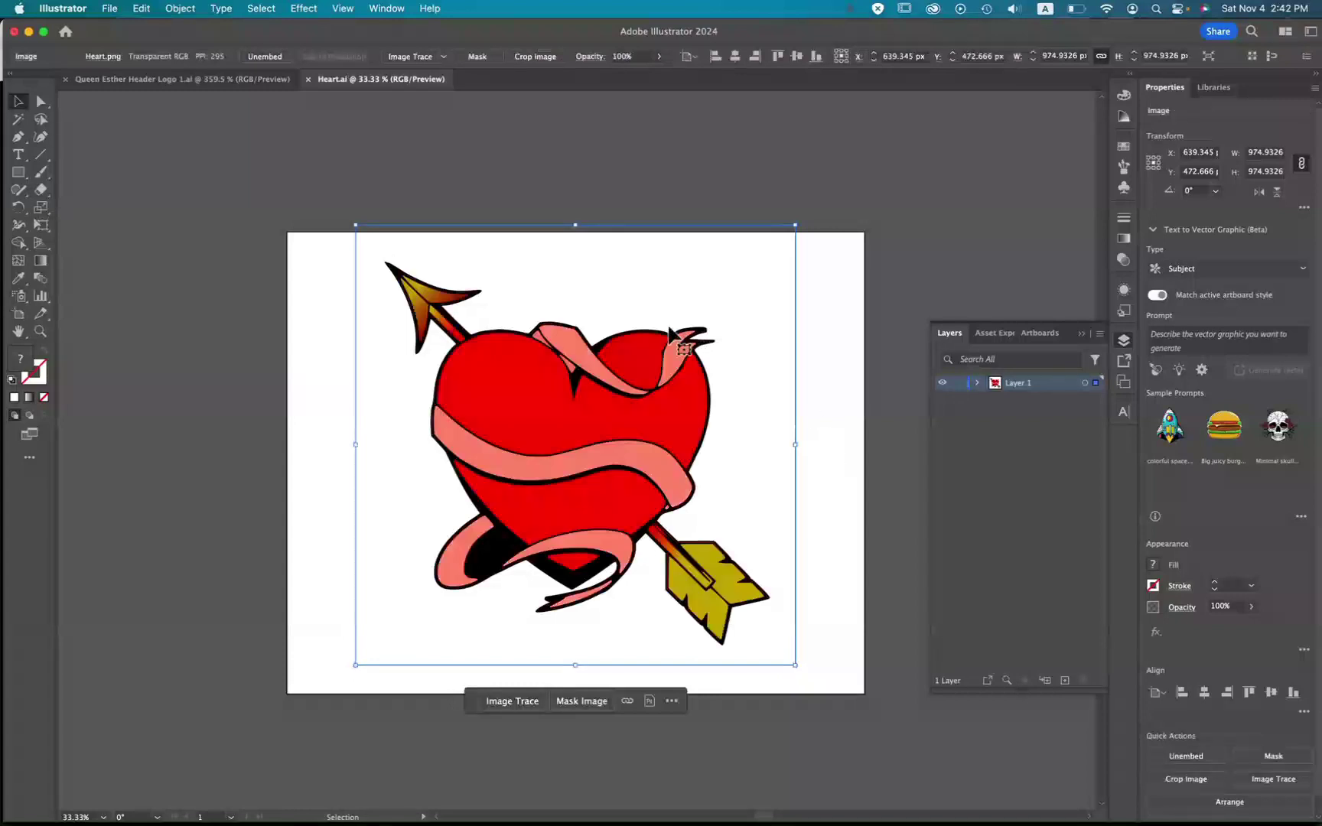
pyautogui.click(779, 176)
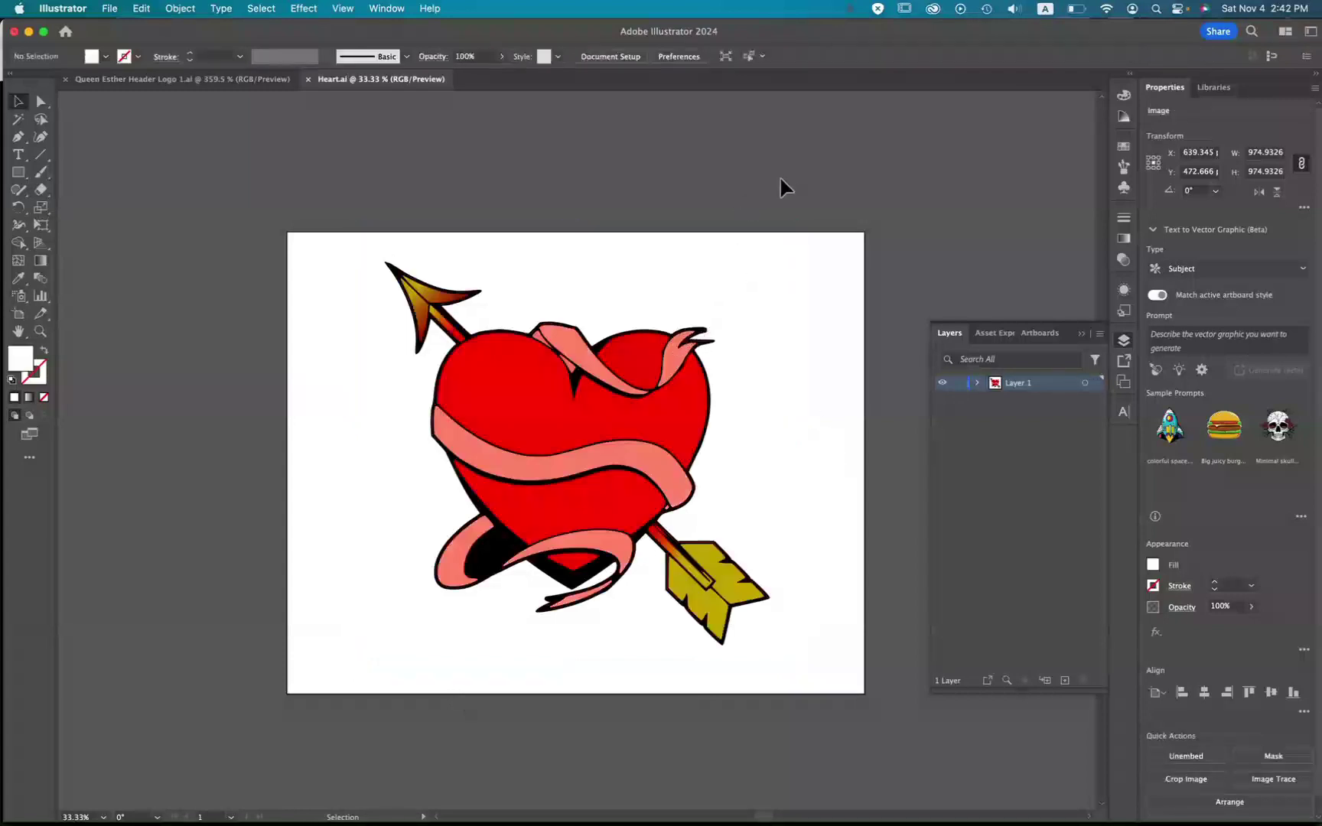
# - Select the heart image and trace it with the Low Fidelity Photo preset, accepting the large-image processing
pyautogui.click(570, 359)
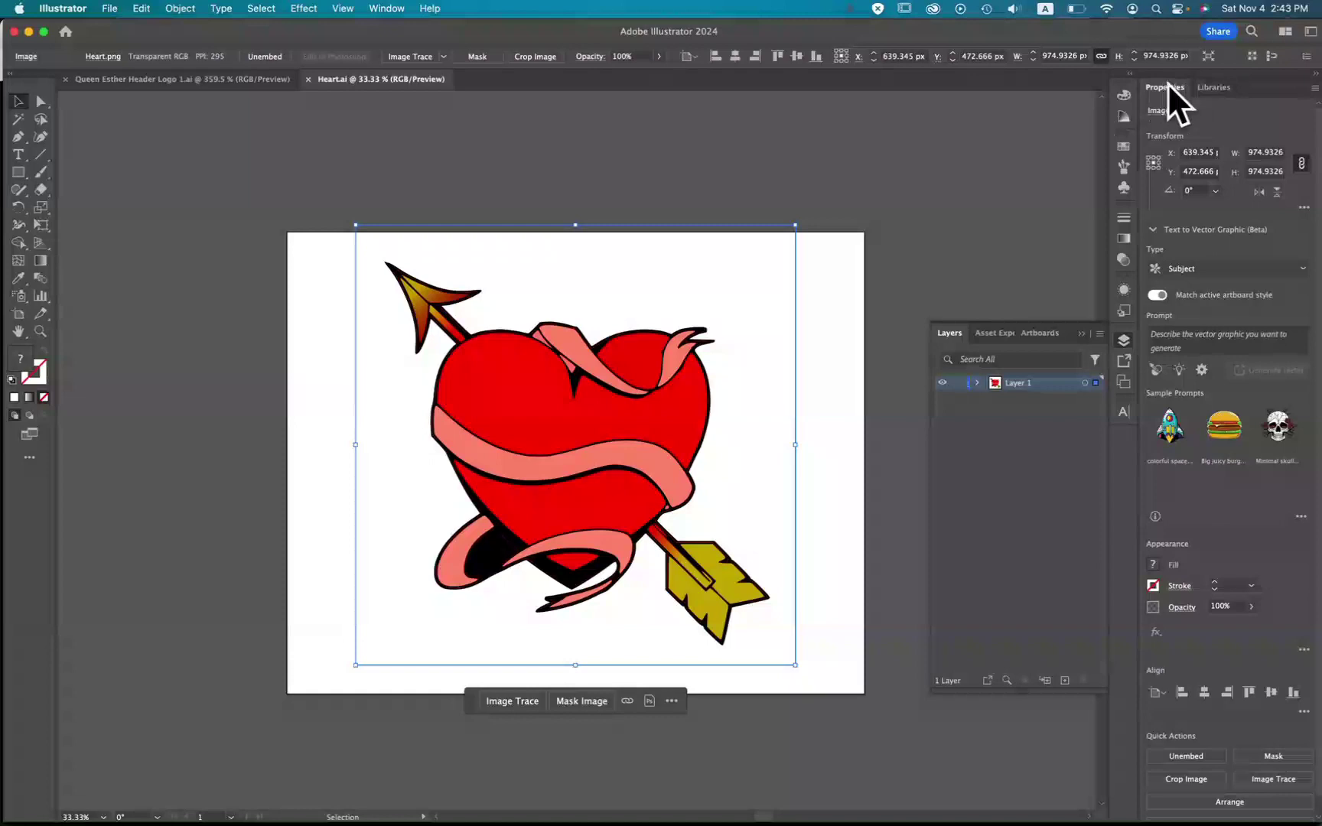
pyautogui.click(1275, 781)
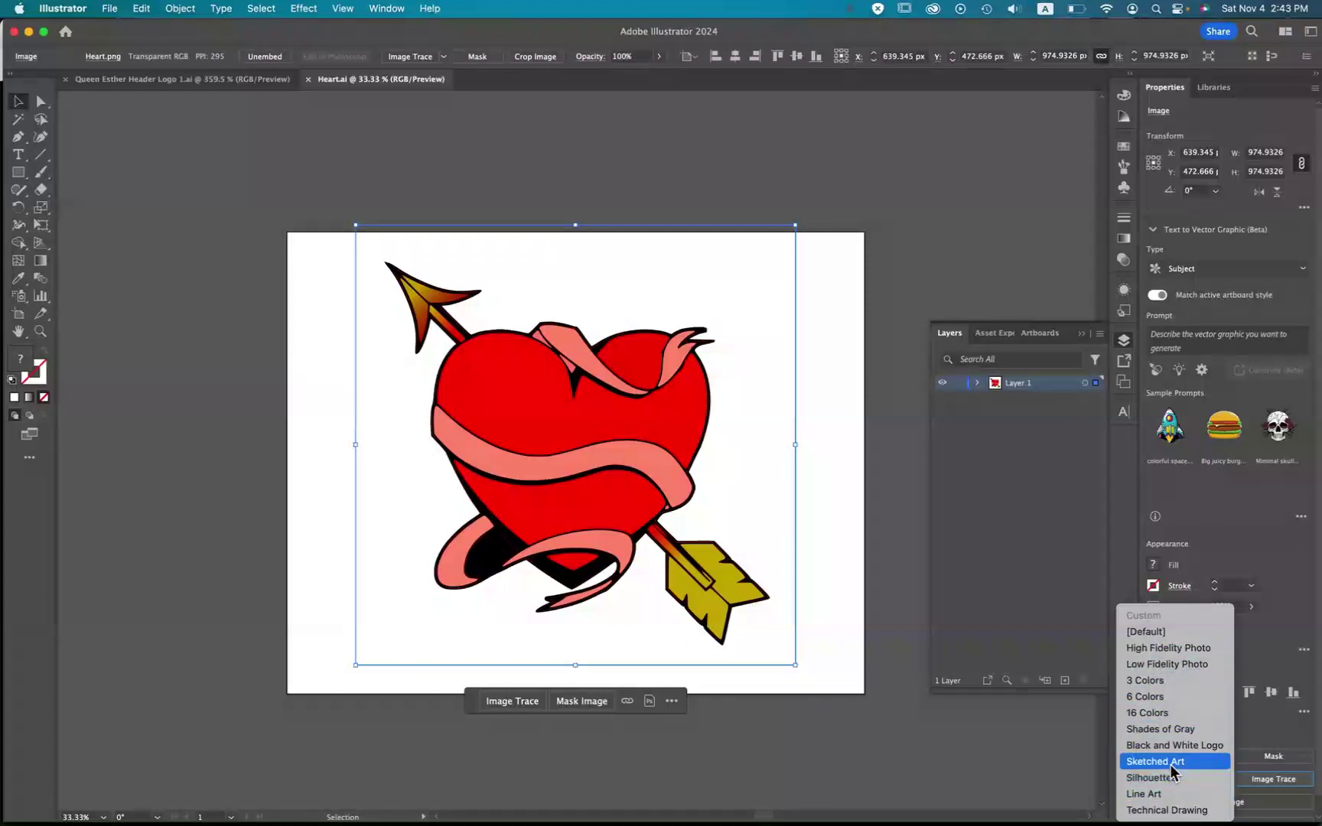
pyautogui.click(1175, 665)
pyautogui.click(826, 458)
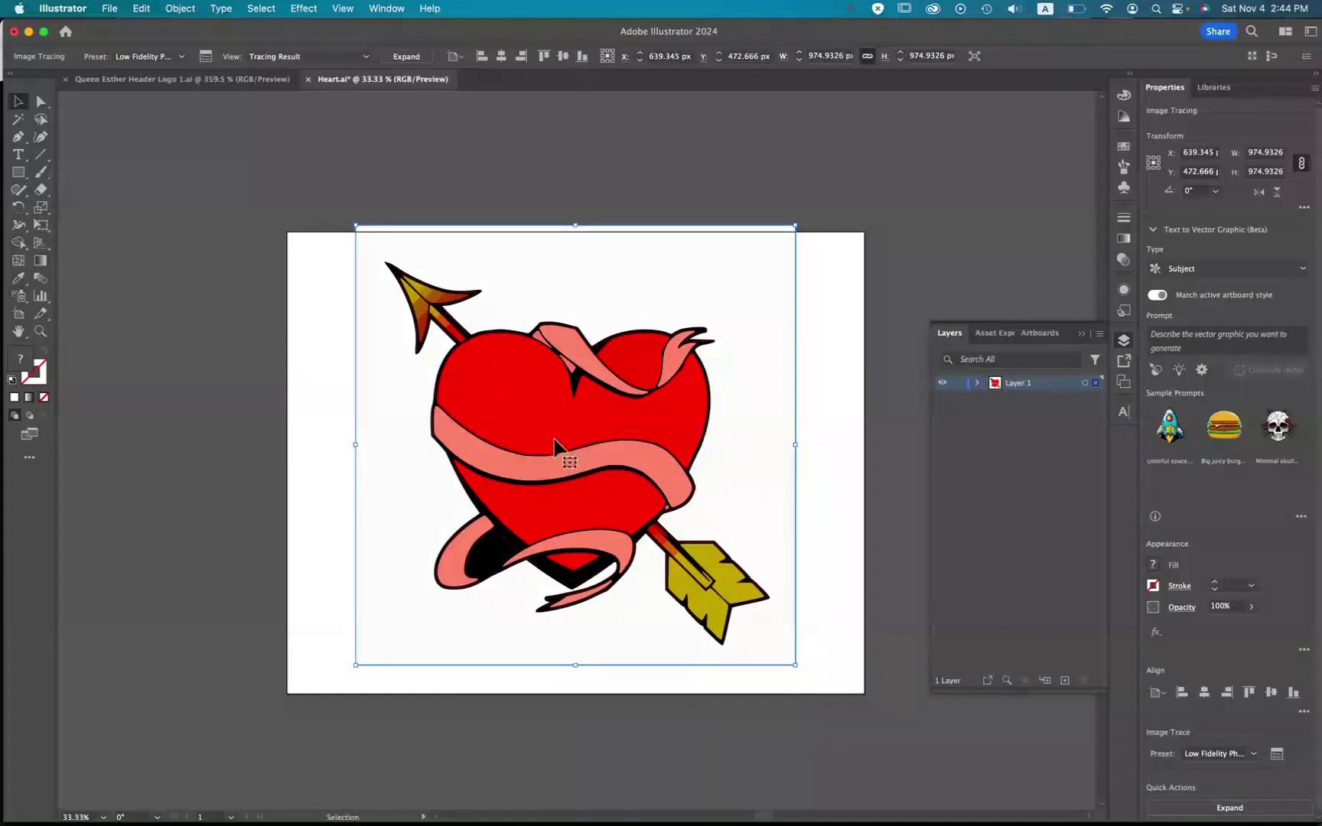
# - Magnify the traced ribbon's edge to check the smoothness of its outline, and return to the full artwork
pyautogui.scroll(2, 555, 442)
pyautogui.scroll(9, 555, 443)
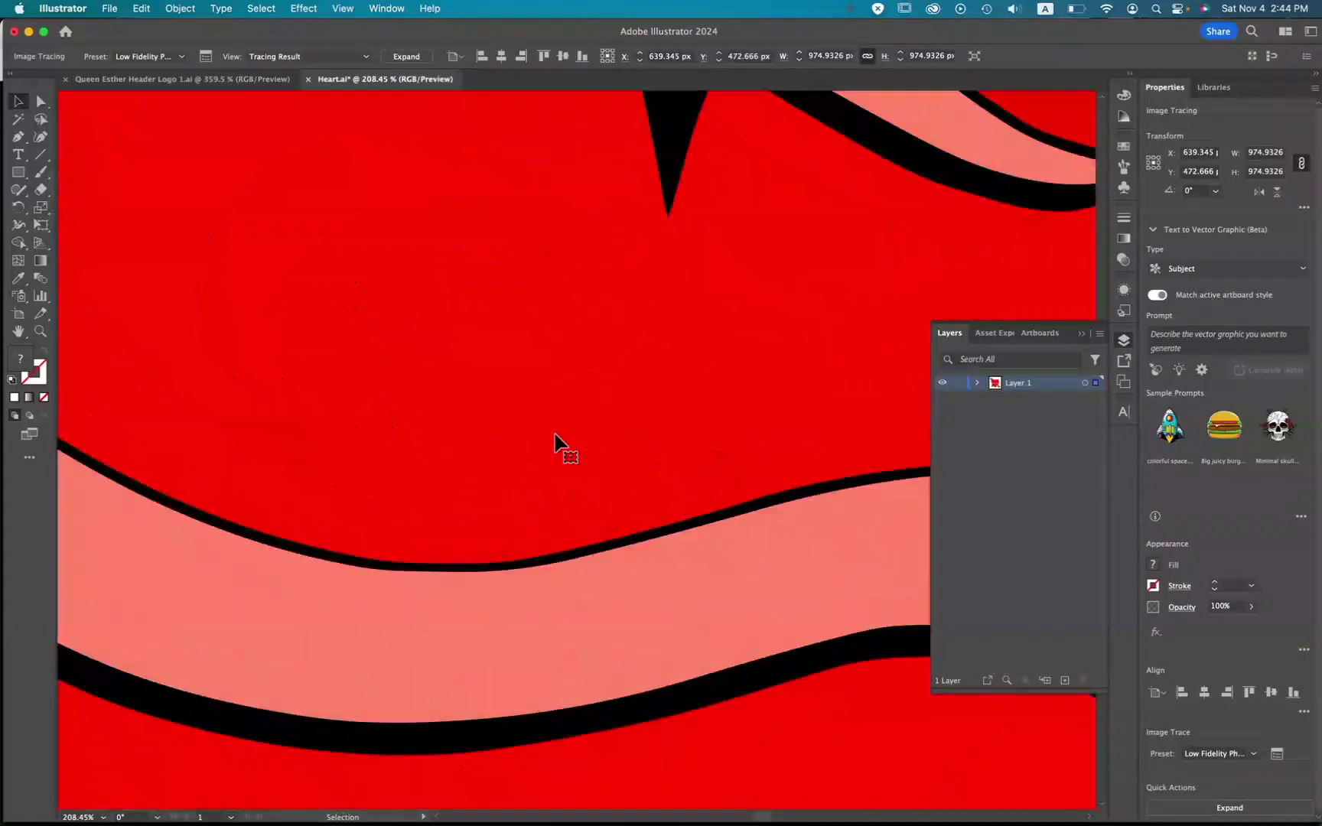
pyautogui.scroll(3, 555, 435)
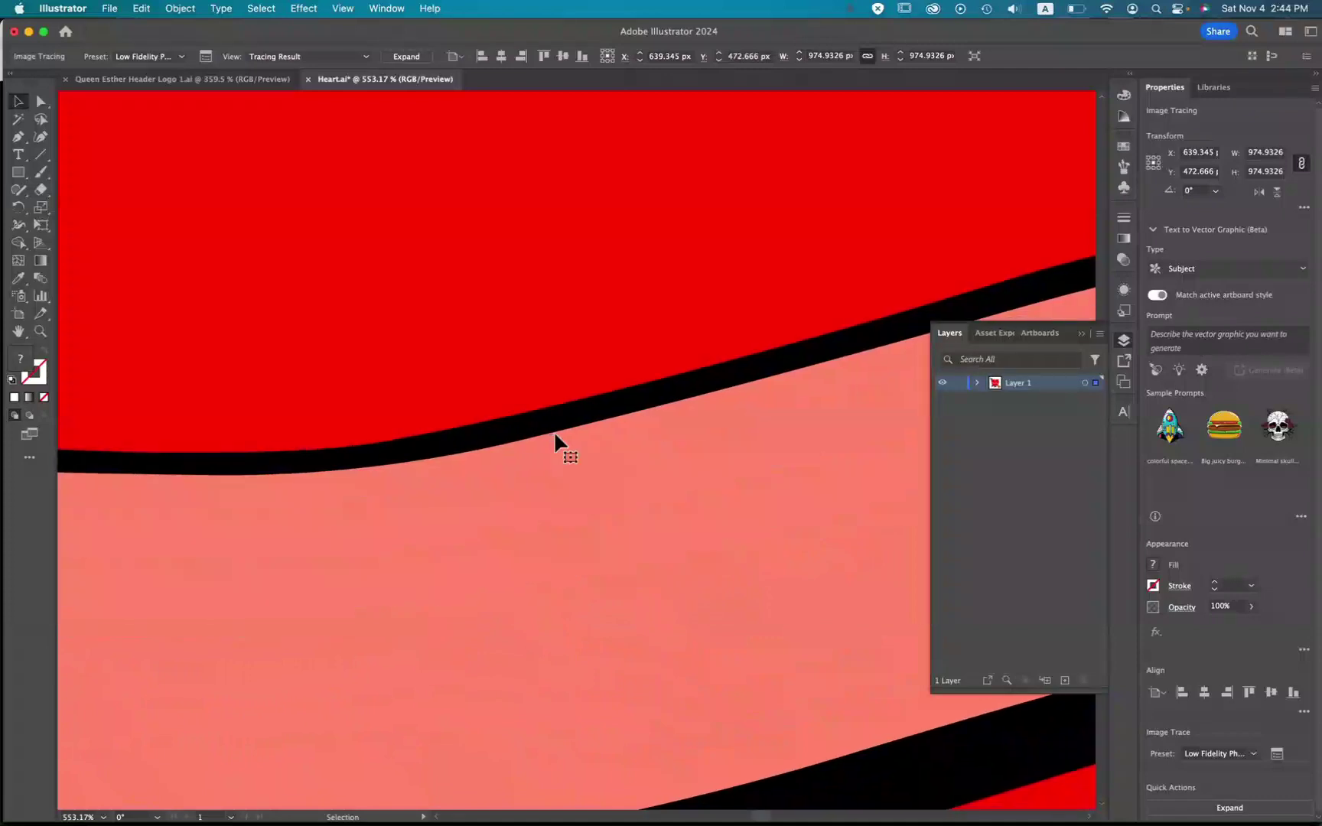
pyautogui.scroll(7, 555, 433)
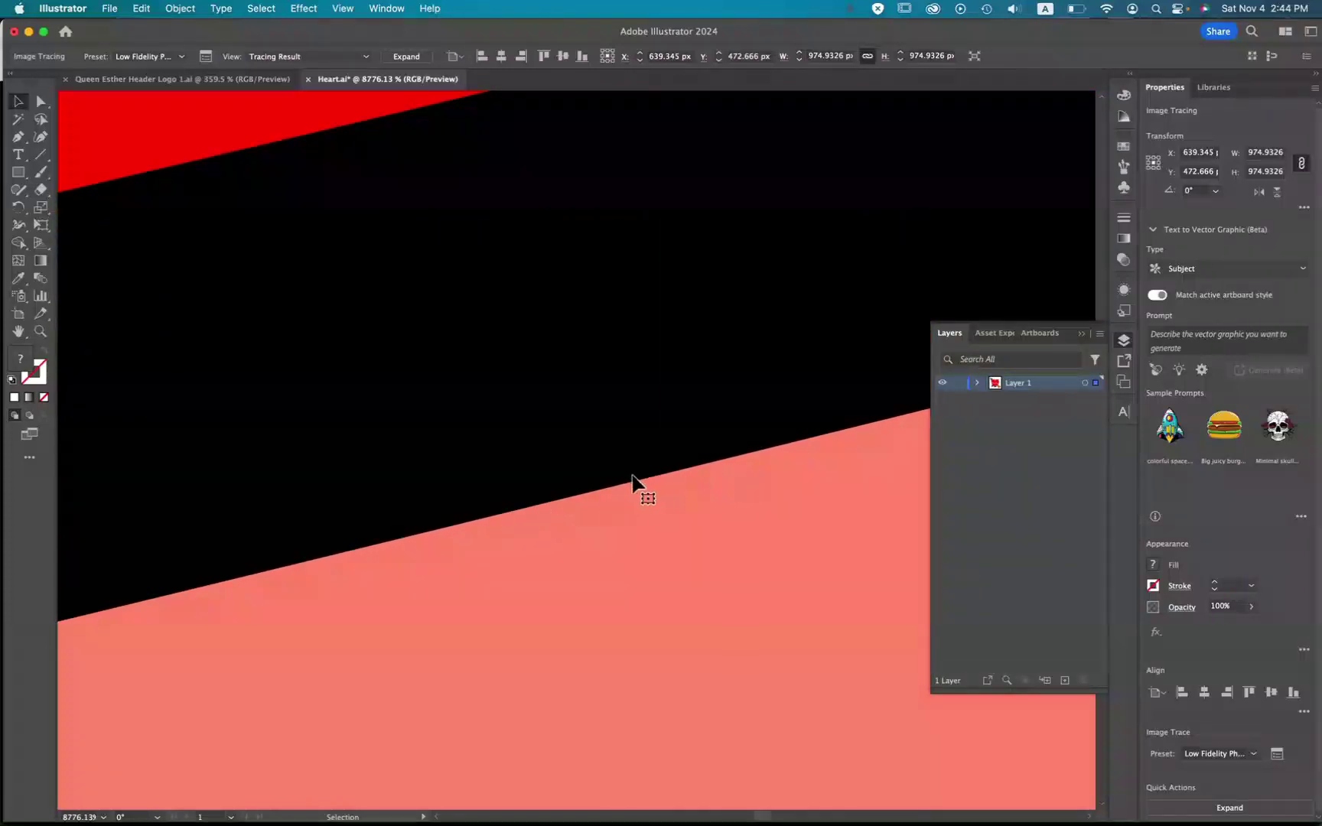
pyautogui.scroll(-5, 629, 471)
pyautogui.scroll(-10, 629, 472)
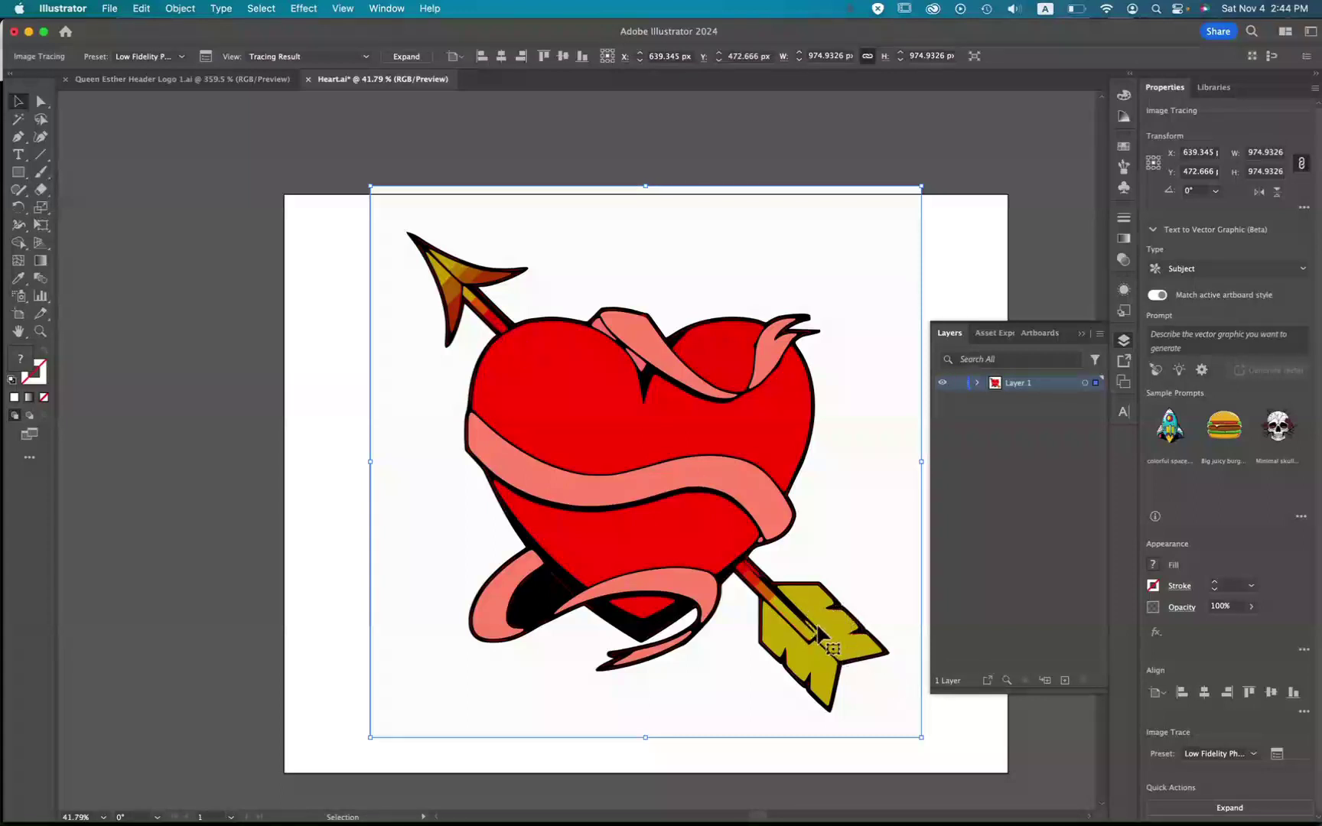
# - Expand the heart's image tracing in Layer 1 into editable vector paths and list the individual paths in its group
pyautogui.rightClick(574, 418)
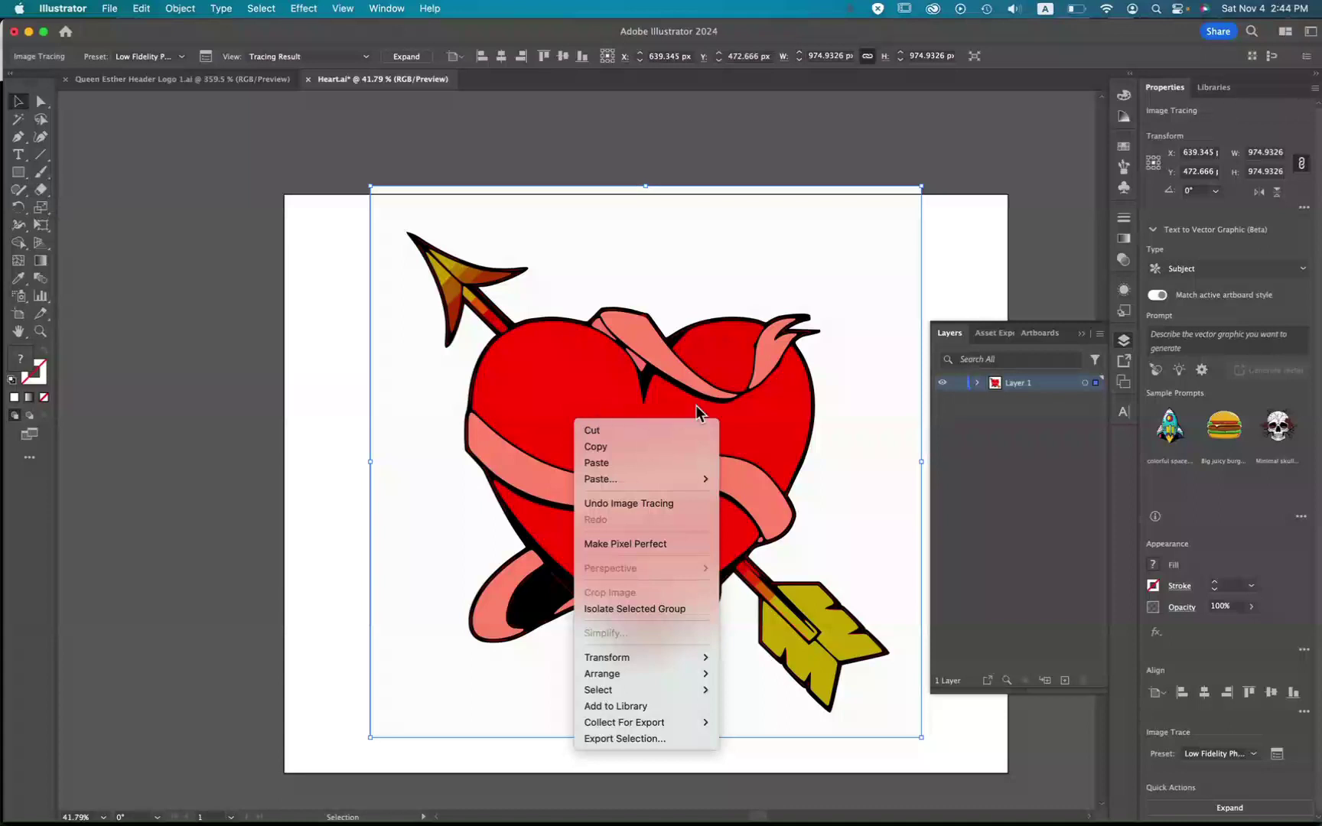
pyautogui.click(1023, 445)
pyautogui.click(979, 384)
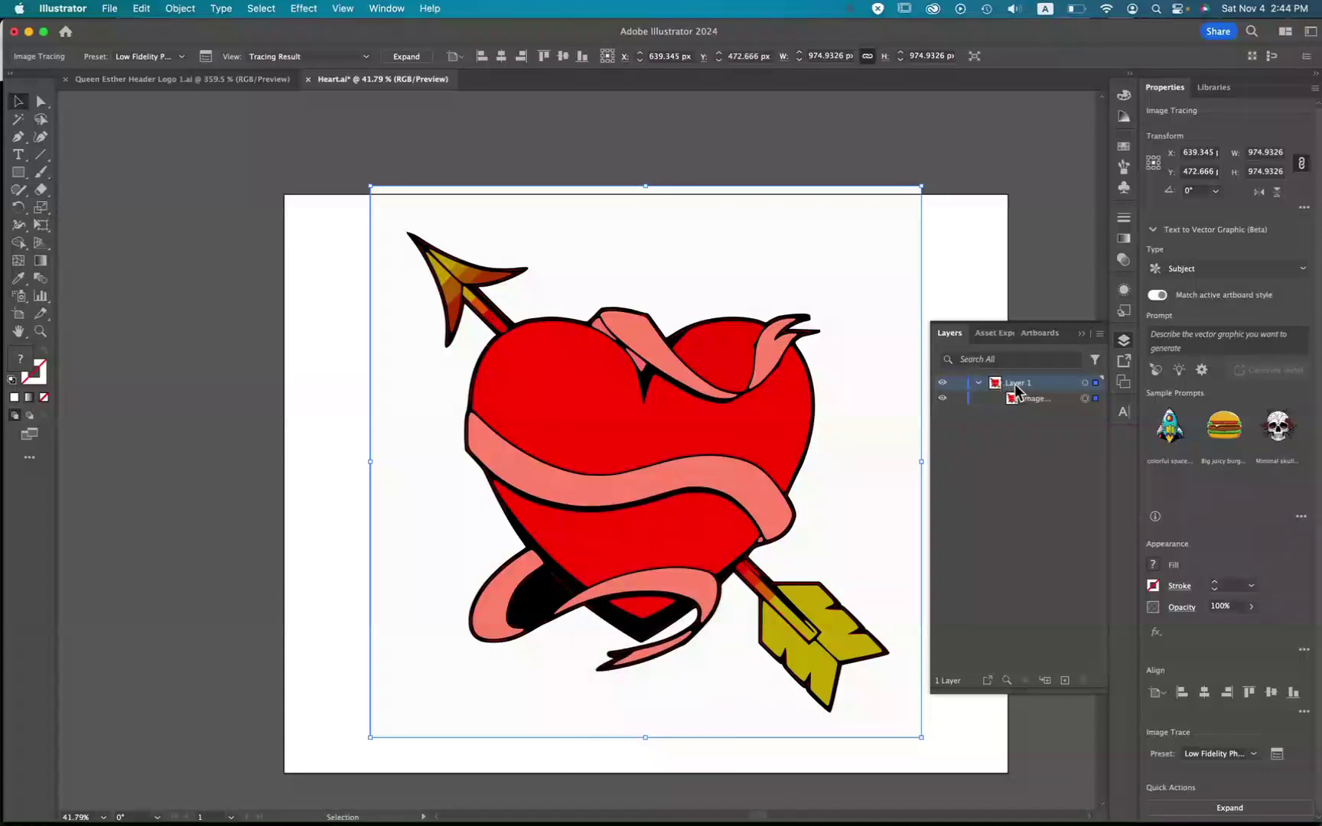
pyautogui.click(1023, 399)
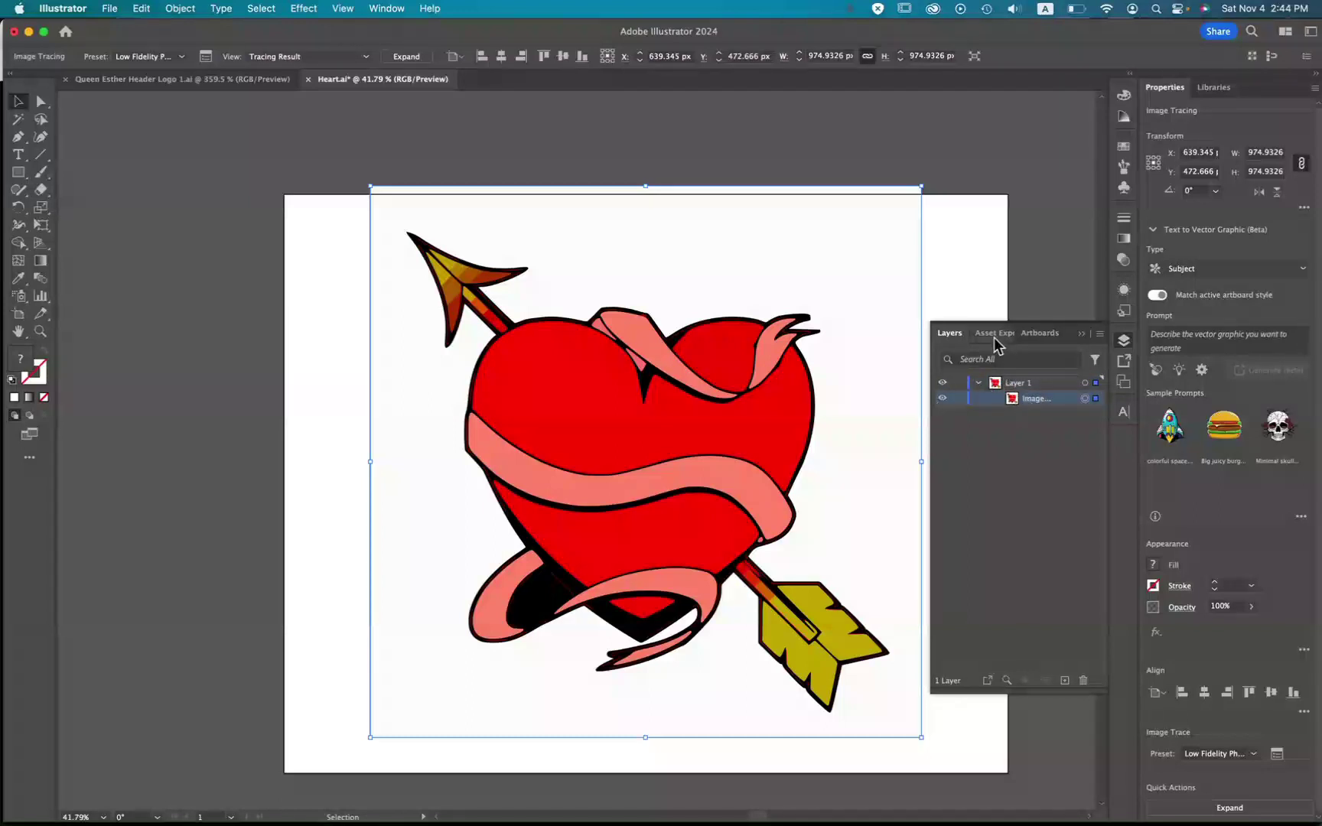
pyautogui.click(1123, 342)
pyautogui.click(1123, 342)
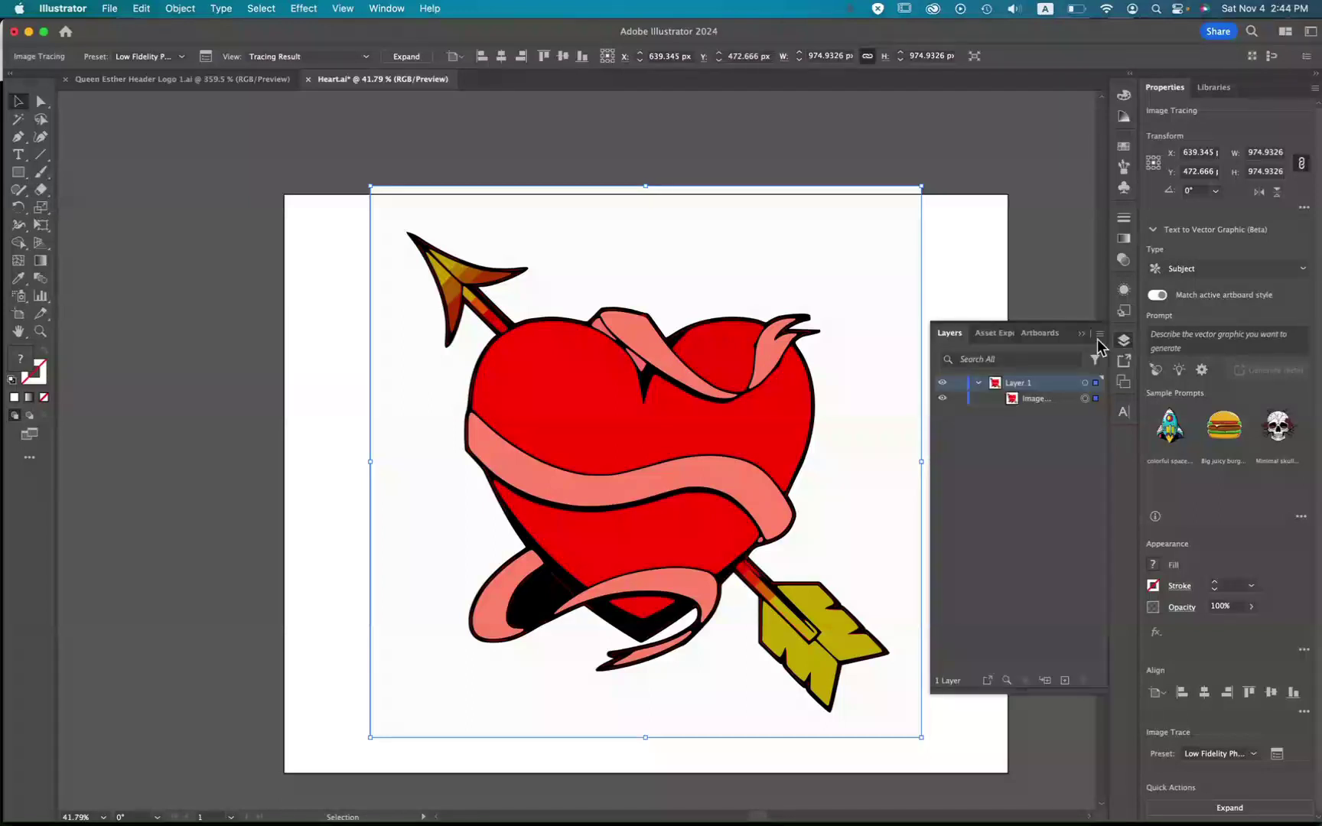
pyautogui.click(1011, 401)
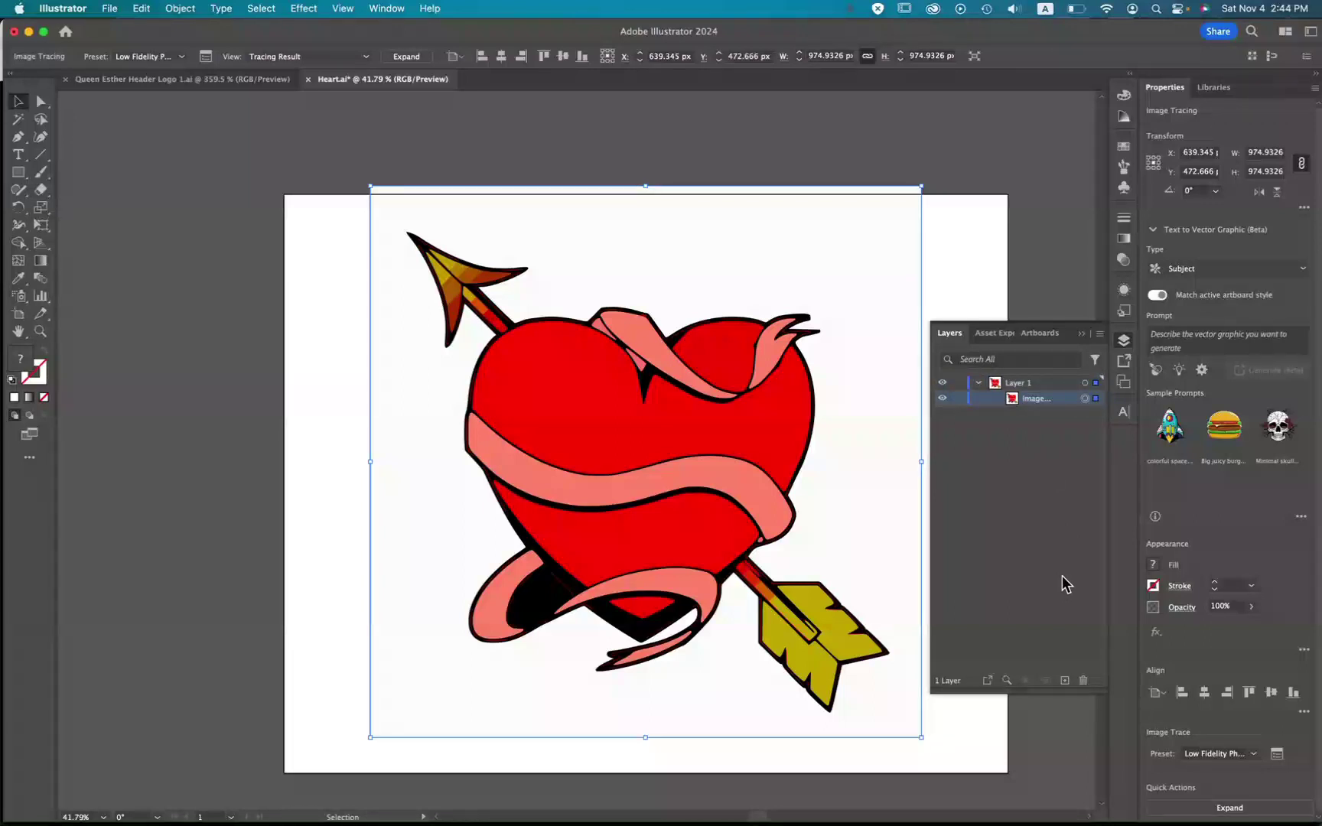
pyautogui.click(1230, 808)
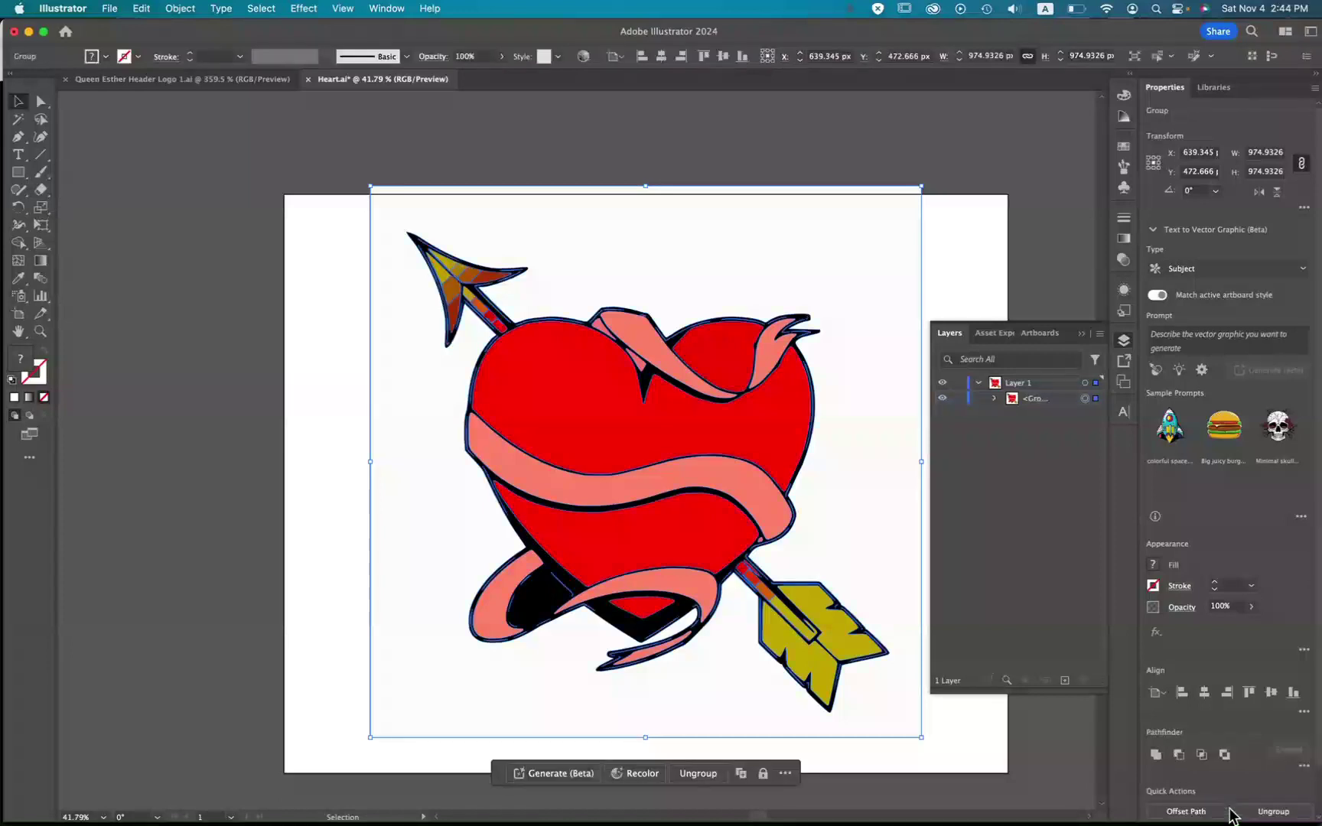
pyautogui.click(994, 398)
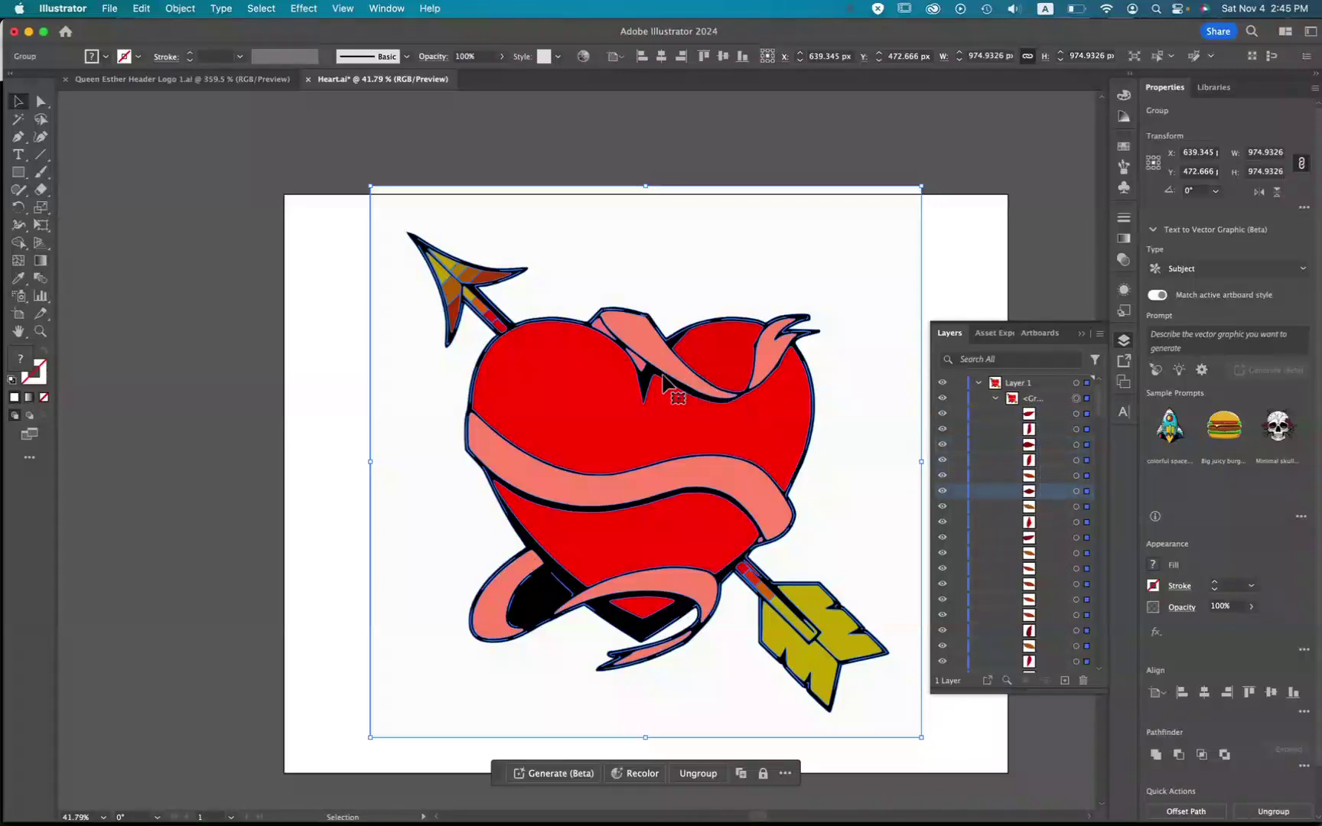
# - Use Direct Selection to reshape the gold color band in the arrowhead by moving its anchor points, and select the dark red edge path
pyautogui.scroll(5, 656, 361)
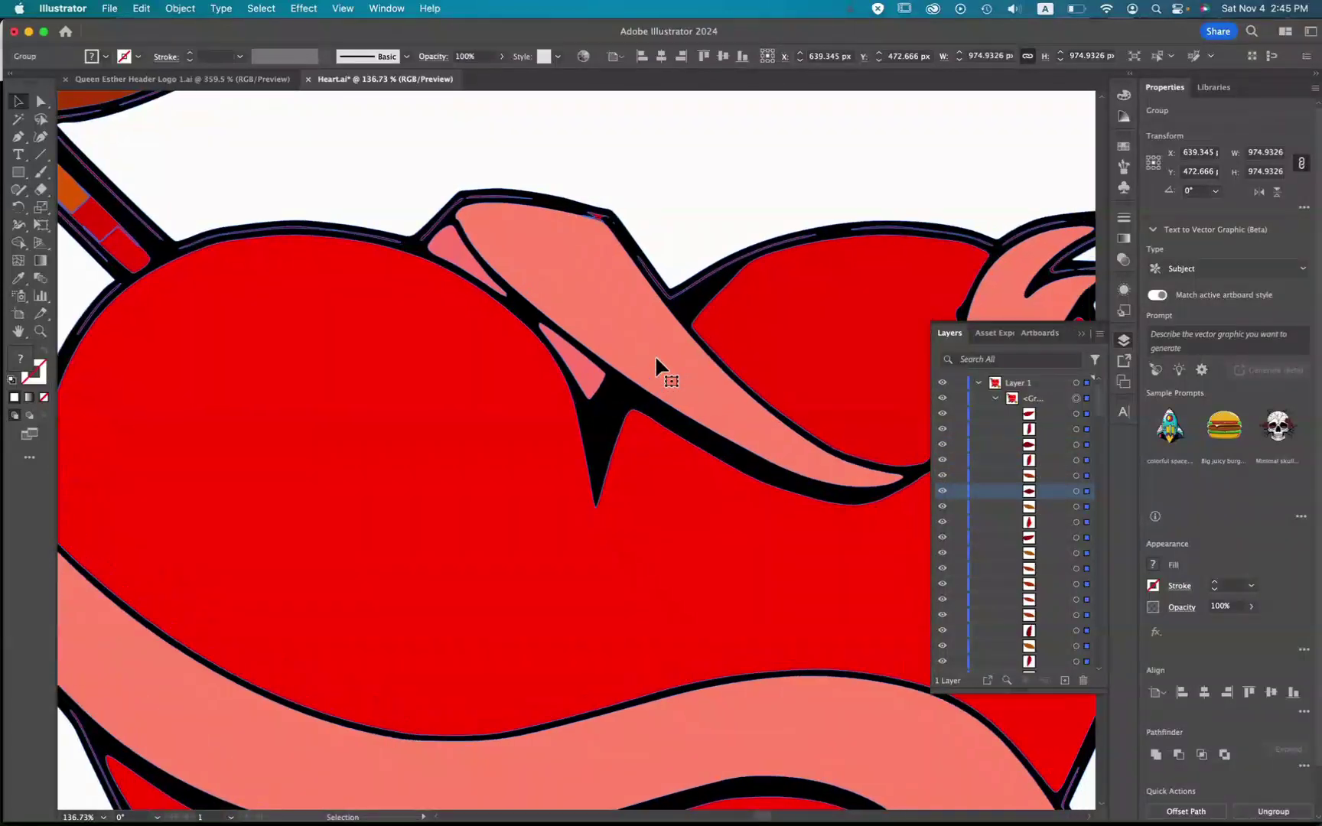
pyautogui.hscroll(-4, 658, 359)
pyautogui.scroll(2, 658, 360)
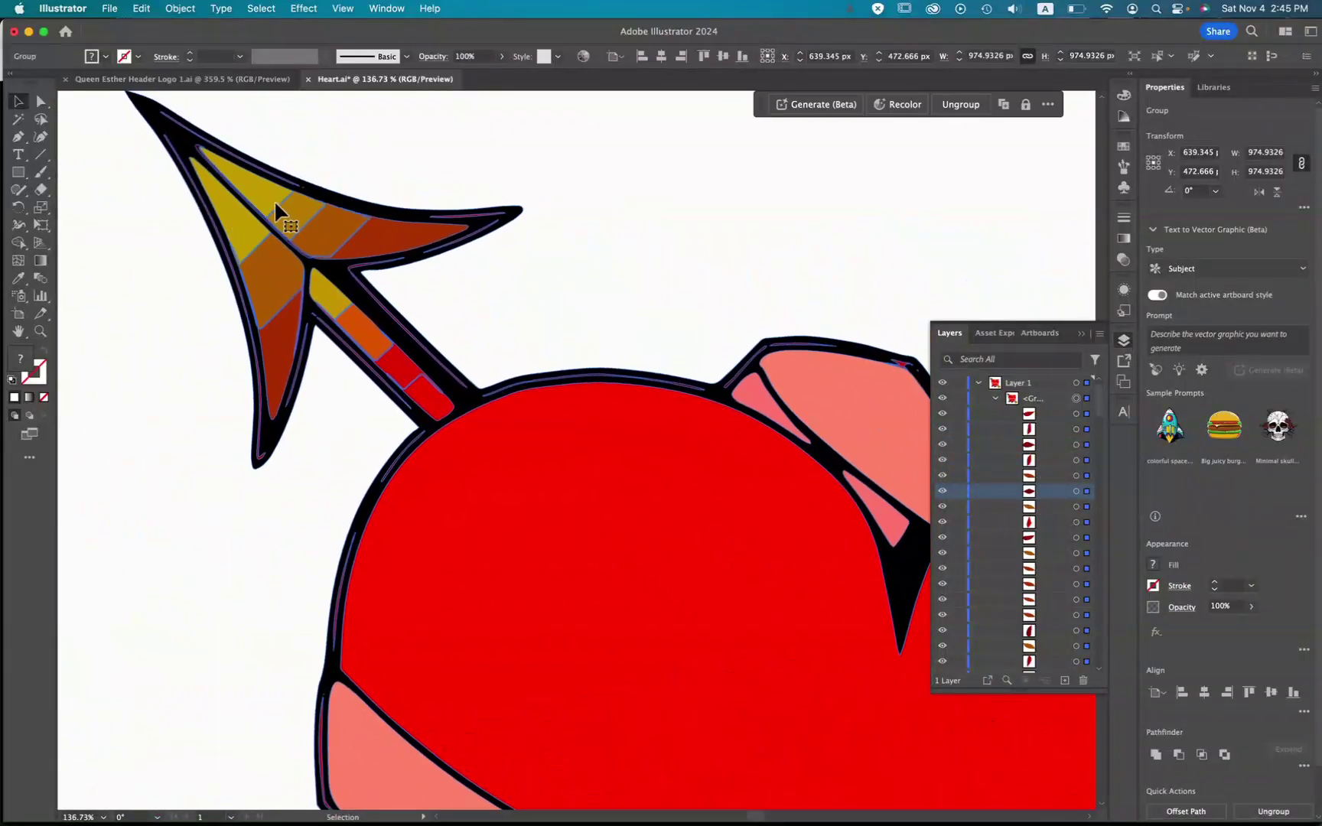
pyautogui.click(41, 101)
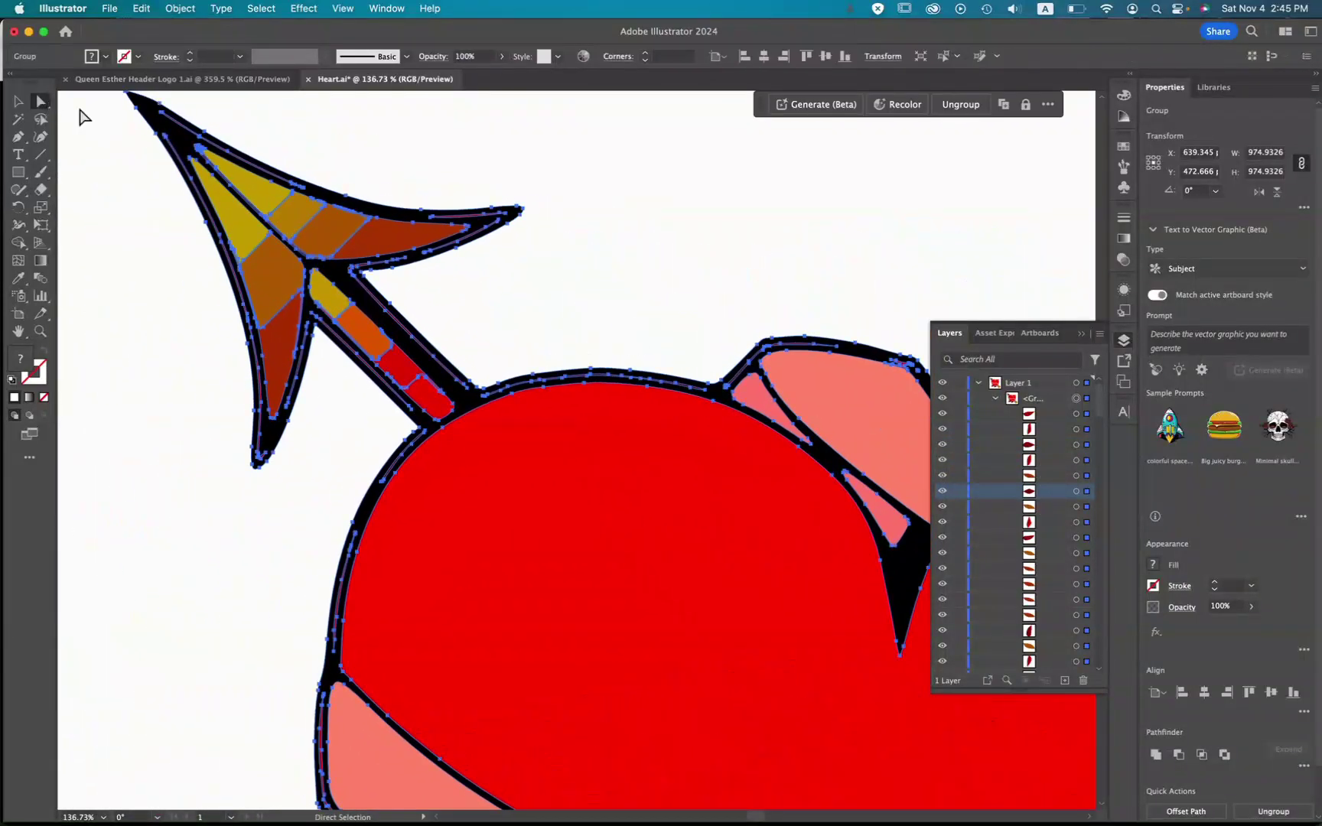
pyautogui.click(268, 216)
pyautogui.click(273, 213)
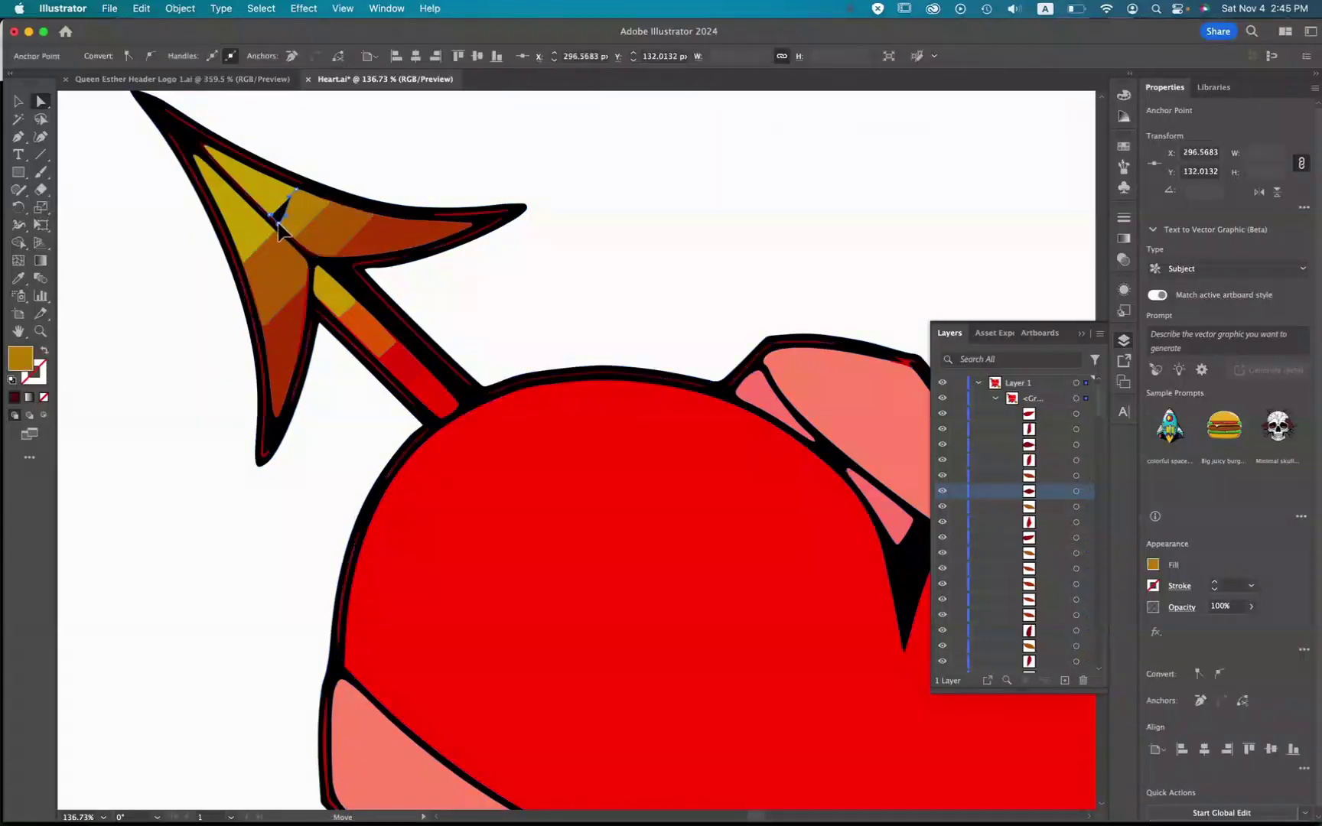
pyautogui.click(298, 189)
pyautogui.moveTo(298, 189)
pyautogui.mouseDown()
pyautogui.moveTo(310, 198)
pyautogui.moveTo(296, 187)
pyautogui.moveTo(306, 195)
pyautogui.moveTo(269, 203)
pyautogui.moveTo(272, 222)
pyautogui.moveTo(298, 192)
pyautogui.moveTo(310, 199)
pyautogui.mouseUp()
pyautogui.click(489, 218)
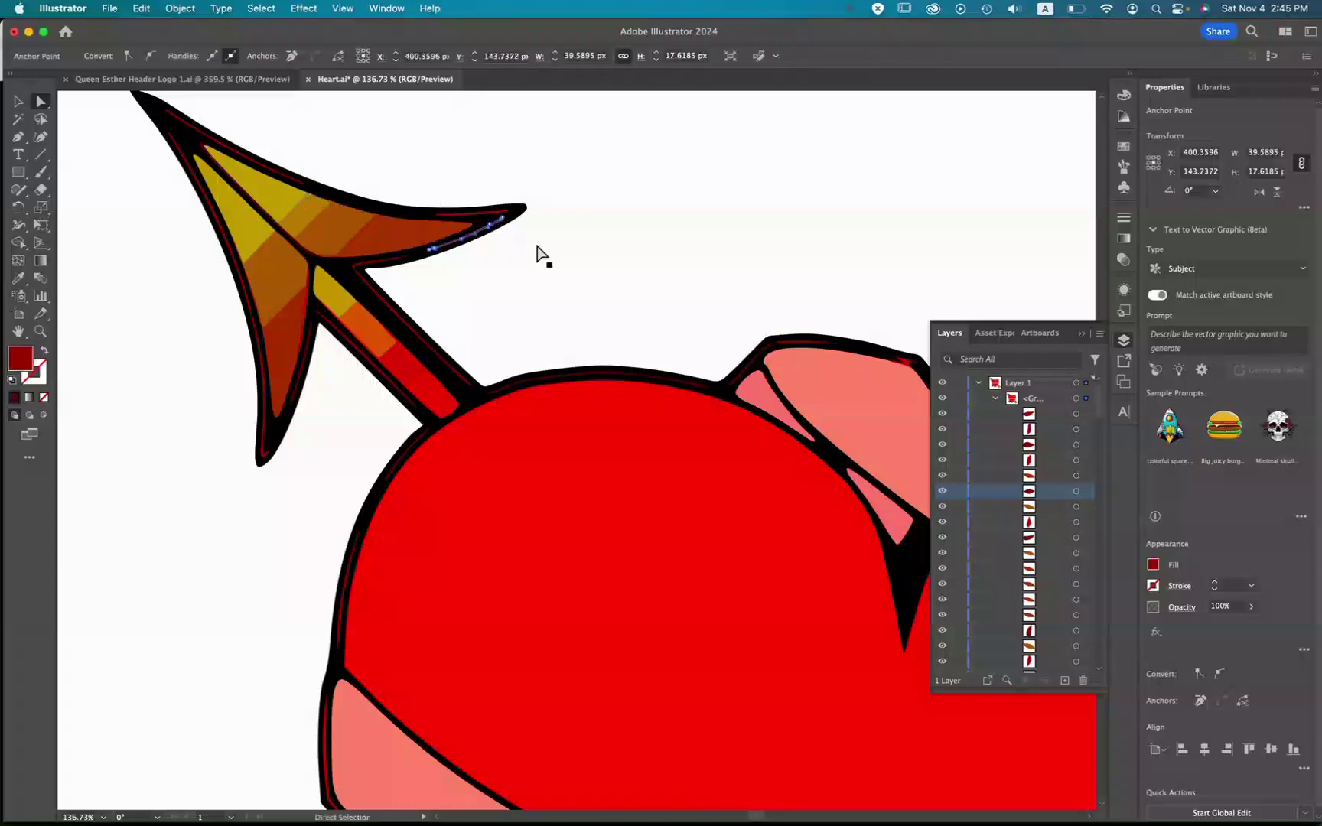
# - Select the white background path behind the heart and highlight the traced group in Layer 1
pyautogui.click(609, 327)
pyautogui.scroll(-5, 610, 327)
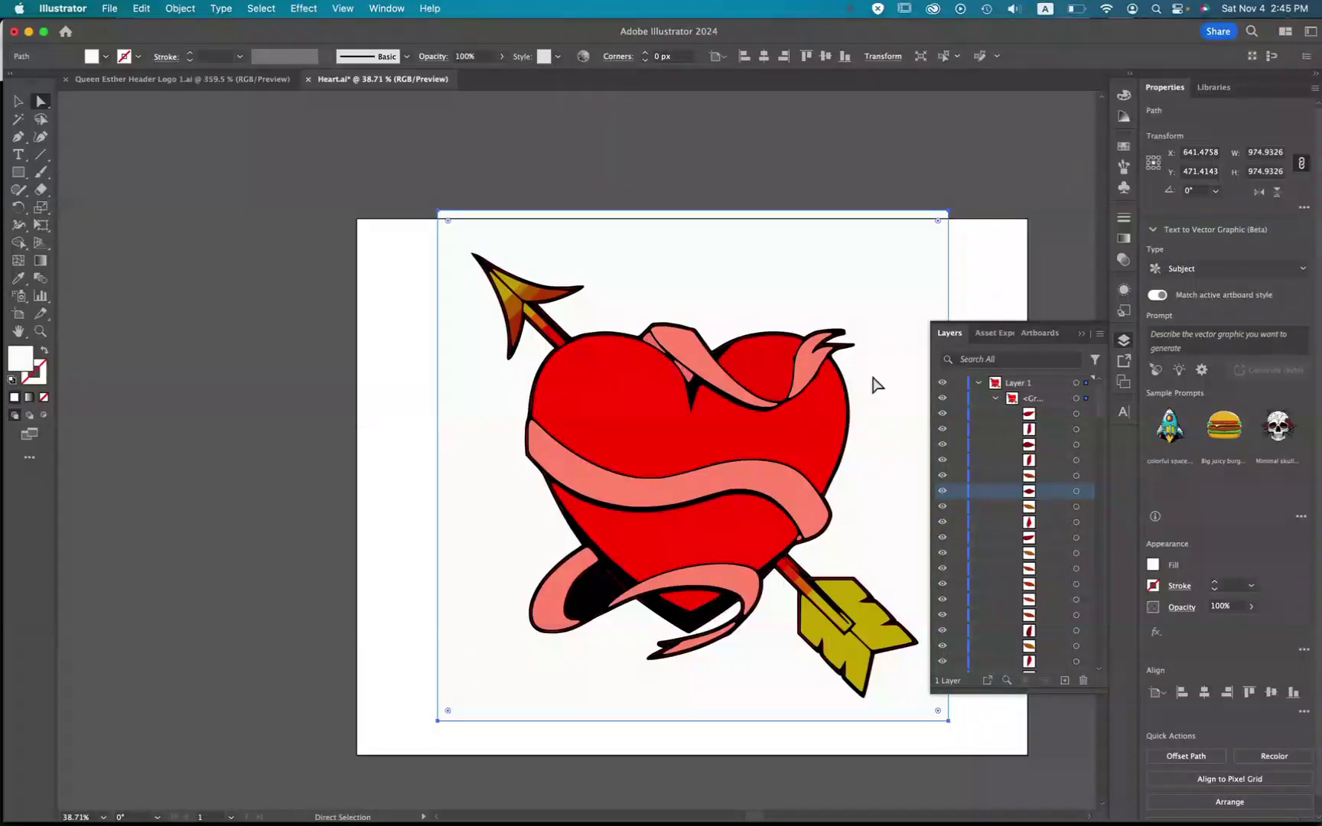
pyautogui.click(996, 399)
pyautogui.click(995, 399)
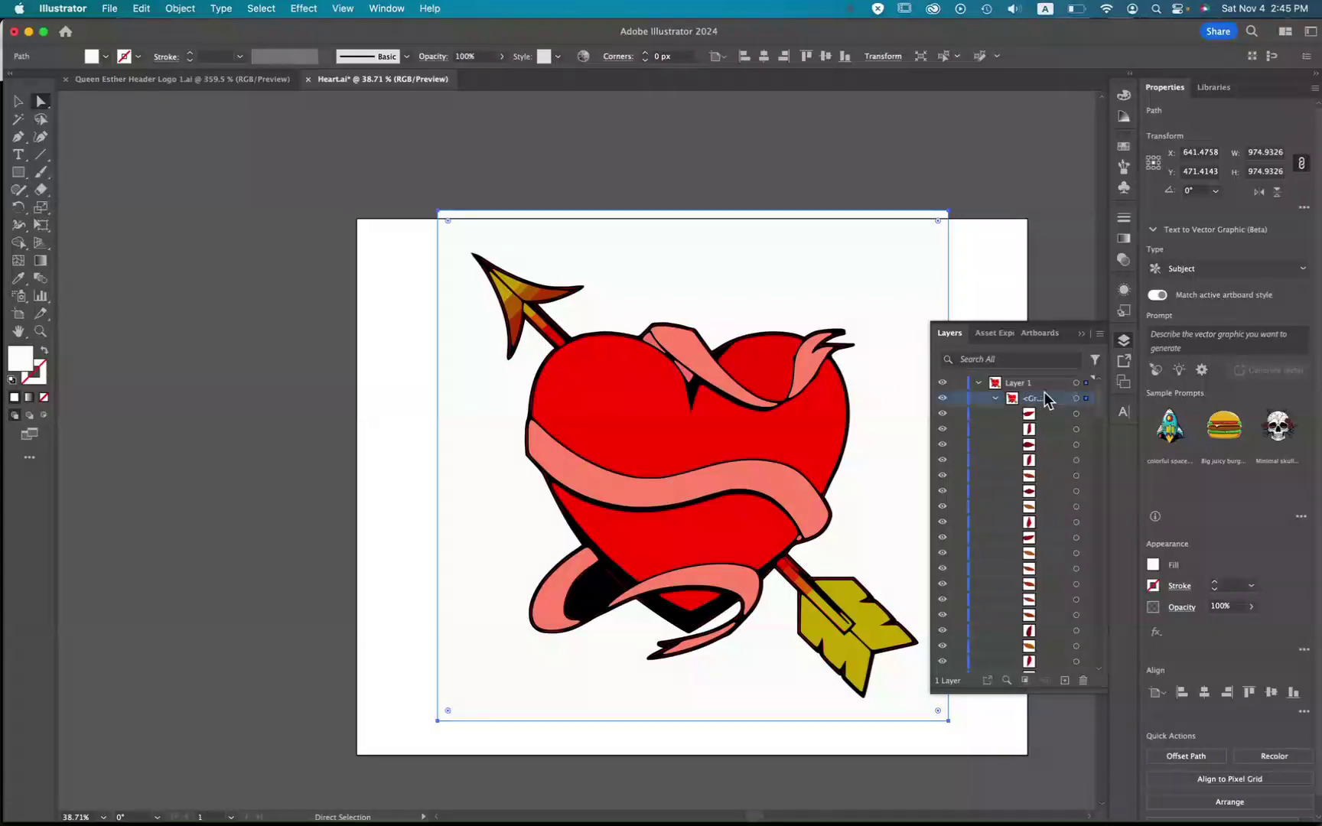